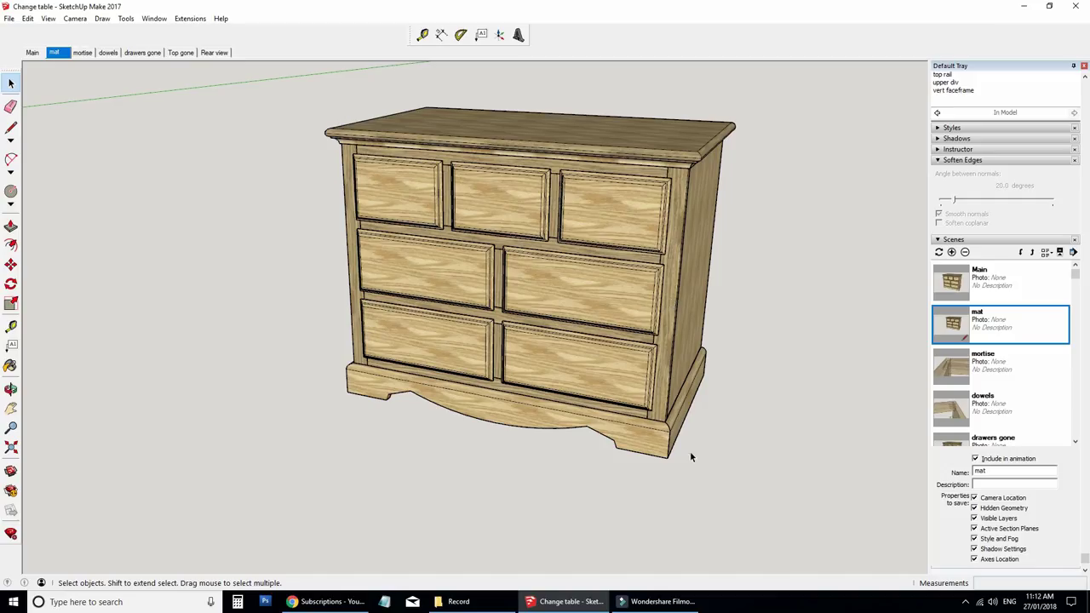
# Orbit around the chest to view it from several angles and select its top board.
pyautogui.moveTo(725, 244); pyautogui.dragTo(776, 253, button='middle')
pyautogui.moveTo(337, 214); pyautogui.dragTo(268, 225, button='middle')
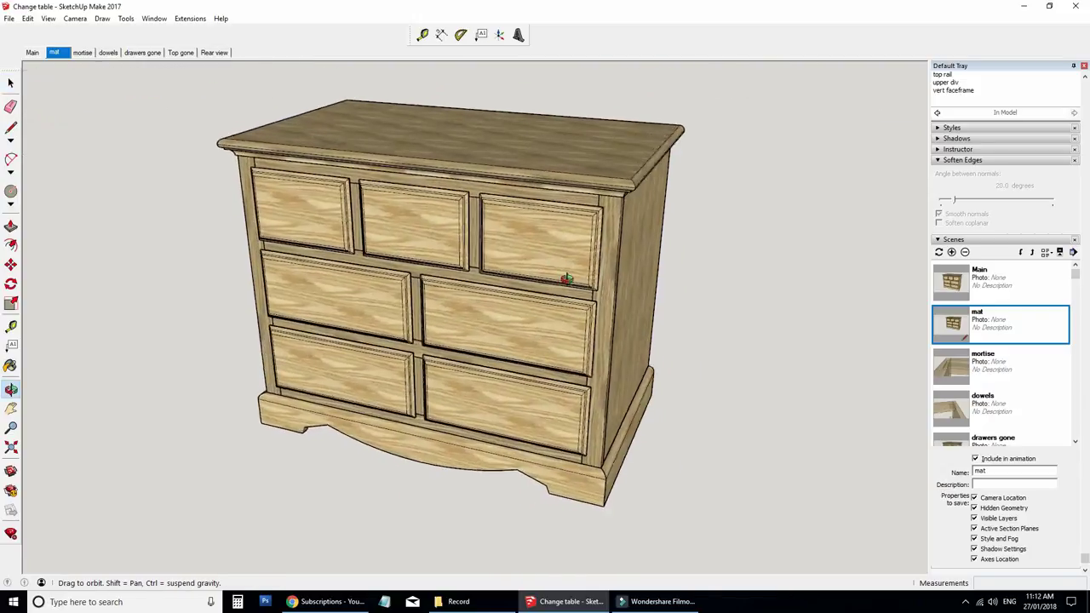
pyautogui.moveTo(566, 279); pyautogui.dragTo(543, 189, button='middle')
pyautogui.scroll(5, 590, 151)
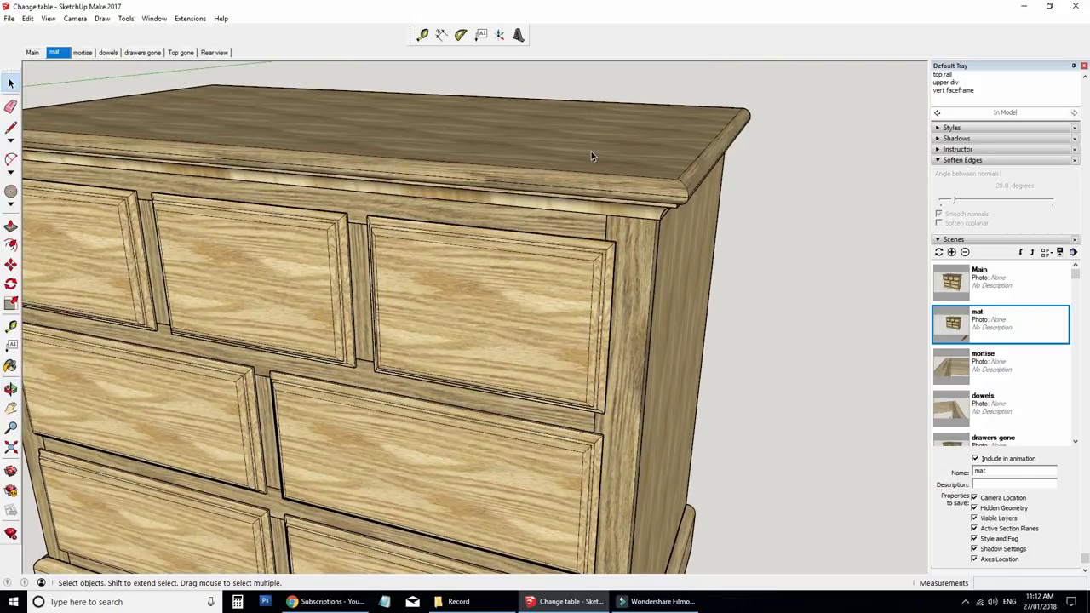
pyautogui.click(591, 150)
pyautogui.scroll(2, 618, 162)
pyautogui.scroll(2, 610, 164)
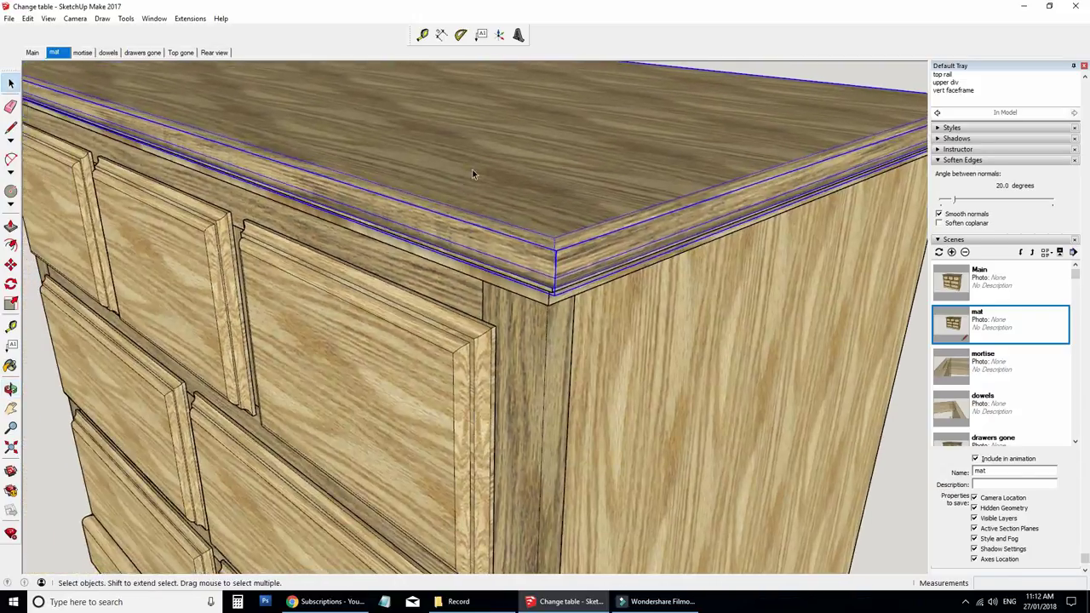
pyautogui.scroll(-3, 474, 174)
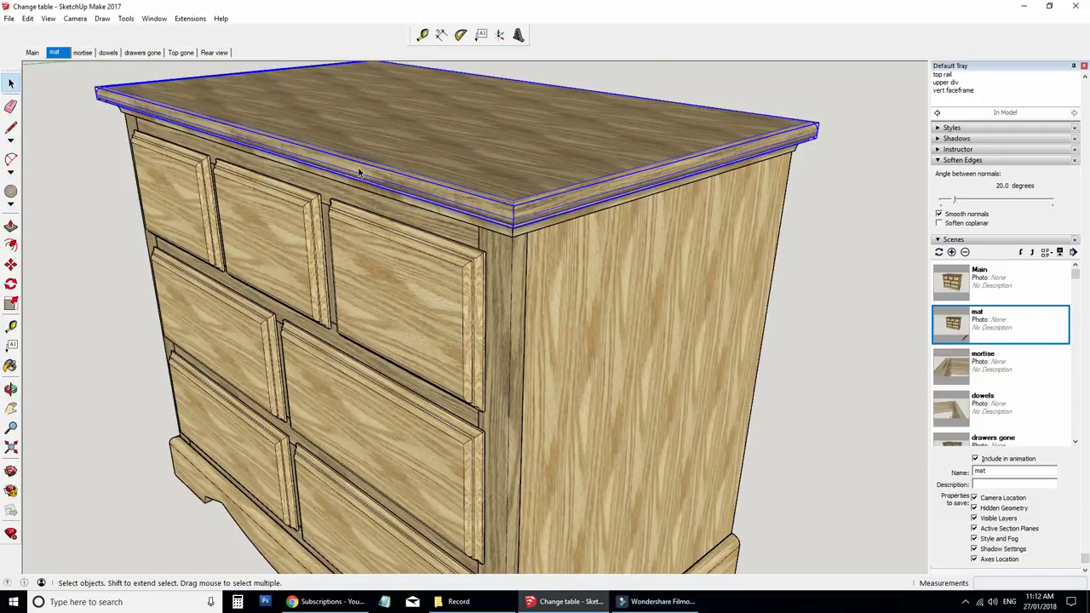
pyautogui.moveTo(362, 189); pyautogui.dragTo(637, 160, button='middle')
pyautogui.rightClick(559, 135)
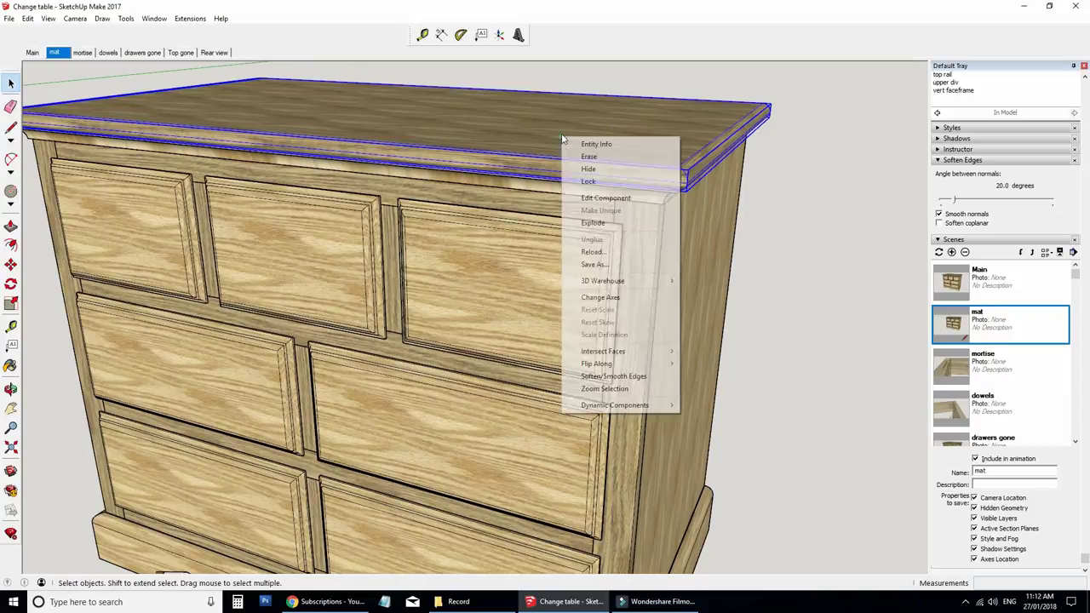
pyautogui.click(855, 147)
# Hide the top board, undo the hide with Ctrl+Z, then hide the board again.
pyautogui.scroll(4, 672, 175)
pyautogui.moveTo(611, 177); pyautogui.dragTo(644, 186, button='middle')
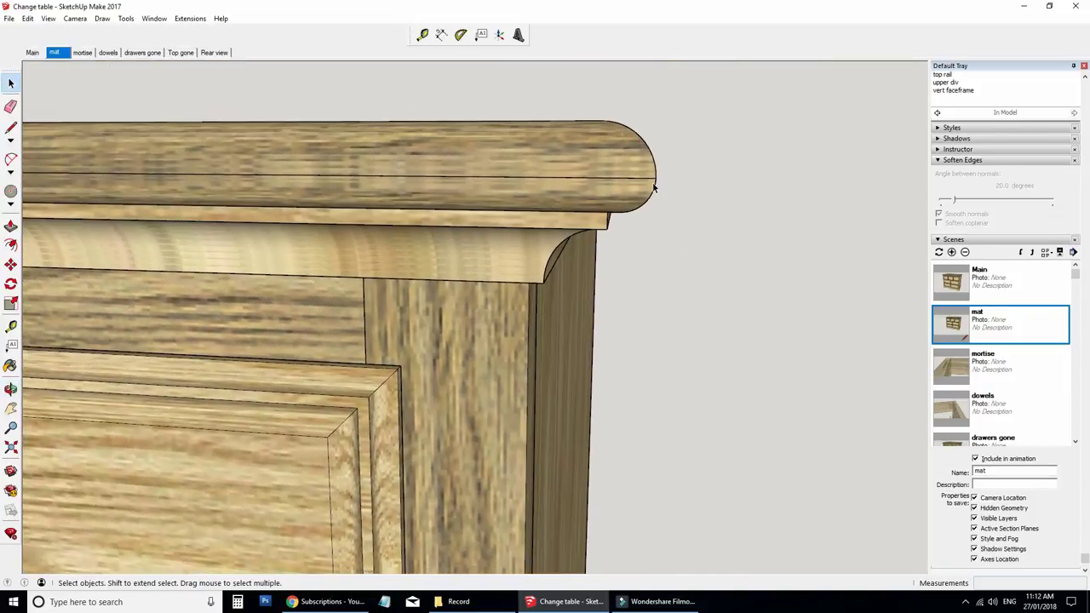
pyautogui.rightClick(499, 157)
pyautogui.click(545, 187)
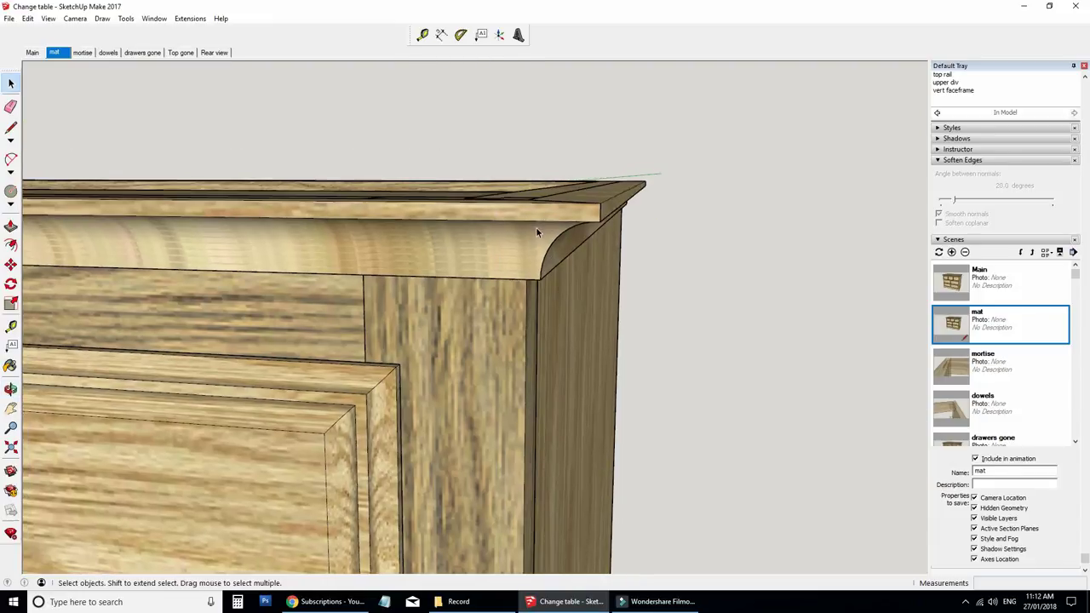
pyautogui.scroll(3, 535, 226)
pyautogui.moveTo(534, 244); pyautogui.dragTo(502, 196, button='middle')
pyautogui.scroll(-3, 498, 239)
pyautogui.click(498, 184)
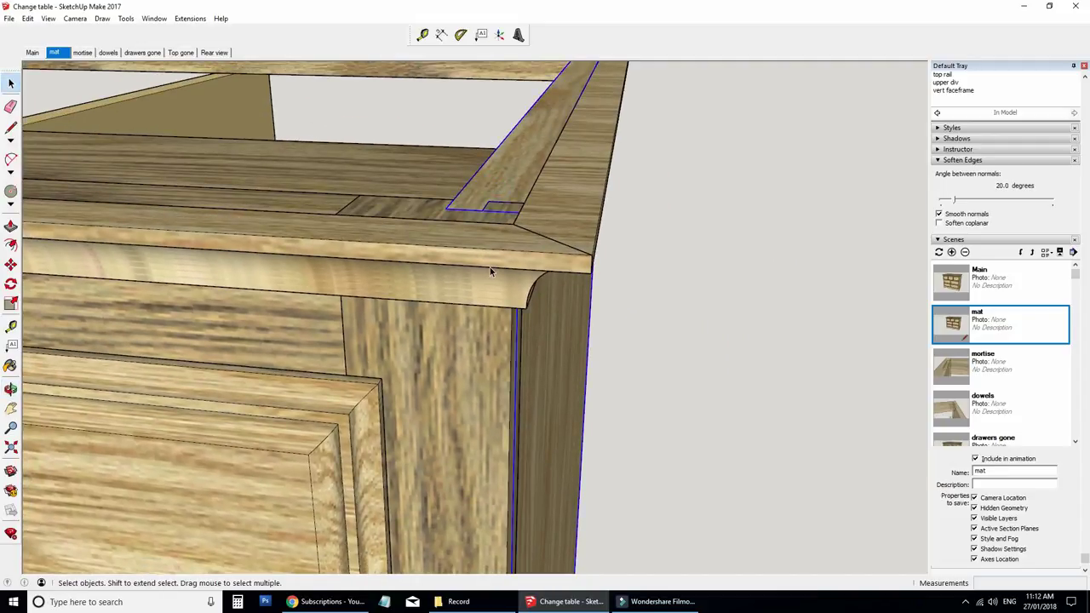
pyautogui.moveTo(521, 252); pyautogui.dragTo(525, 240, button='middle')
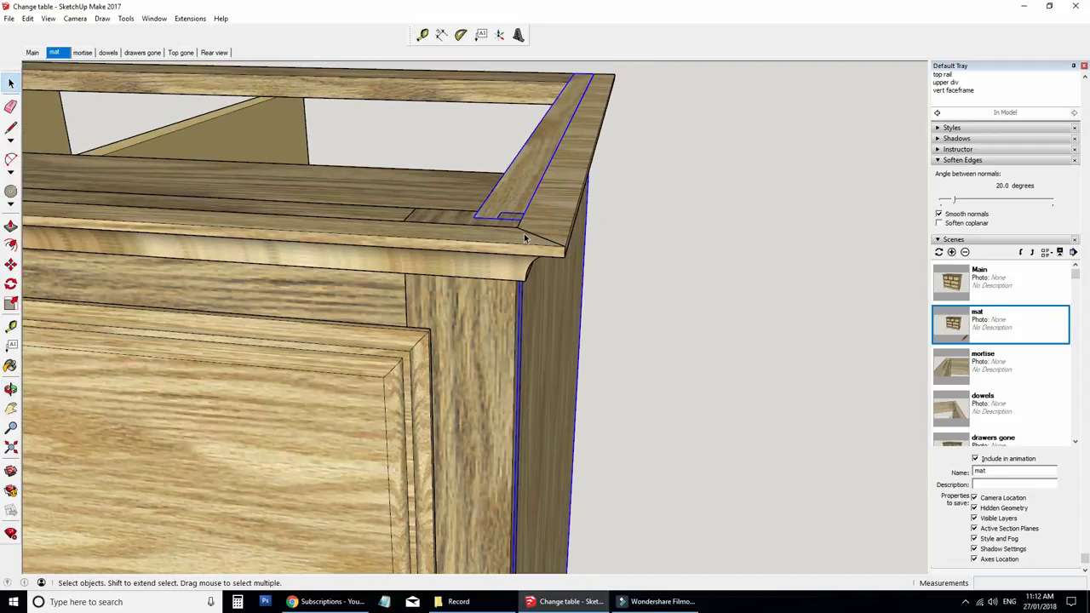
pyautogui.hotkey('ctrl', 'z')
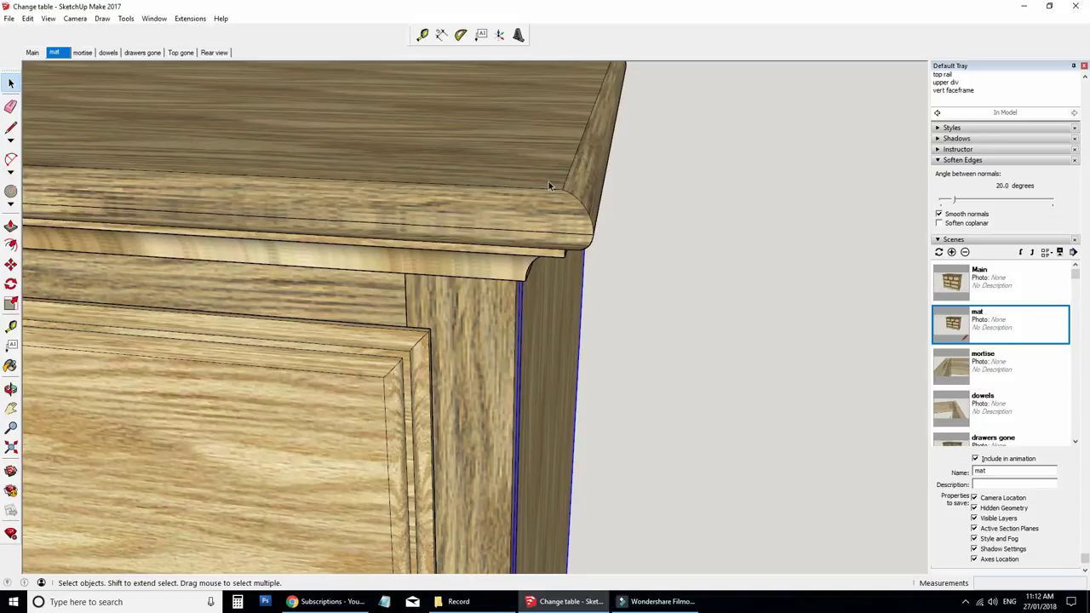
pyautogui.rightClick(502, 150)
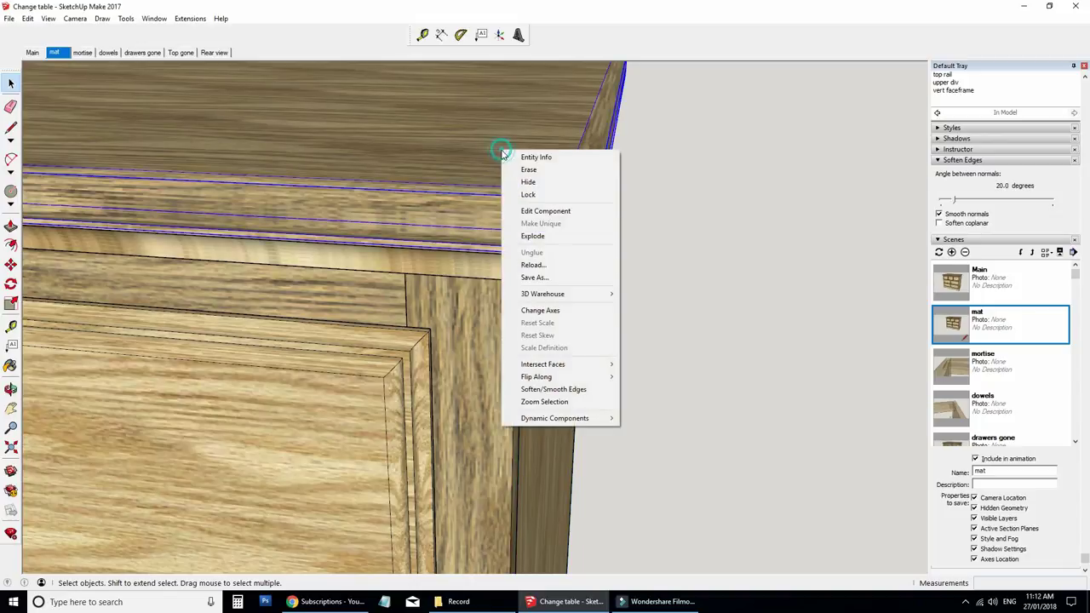
pyautogui.click(552, 185)
# Hide the front top rail and orbit back out to a near-front view of the chest.
pyautogui.rightClick(557, 209)
pyautogui.click(553, 243)
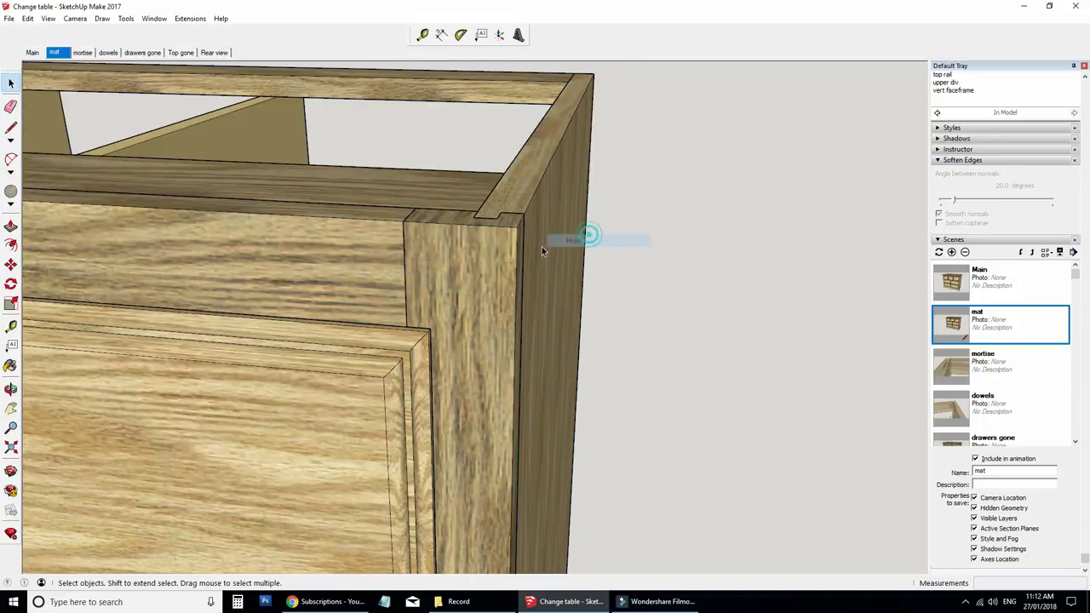
pyautogui.moveTo(541, 247); pyautogui.dragTo(317, 413, button='middle')
pyautogui.scroll(-3, 318, 394)
pyautogui.moveTo(319, 375); pyautogui.dragTo(356, 259, button='middle')
pyautogui.scroll(-3, 477, 272)
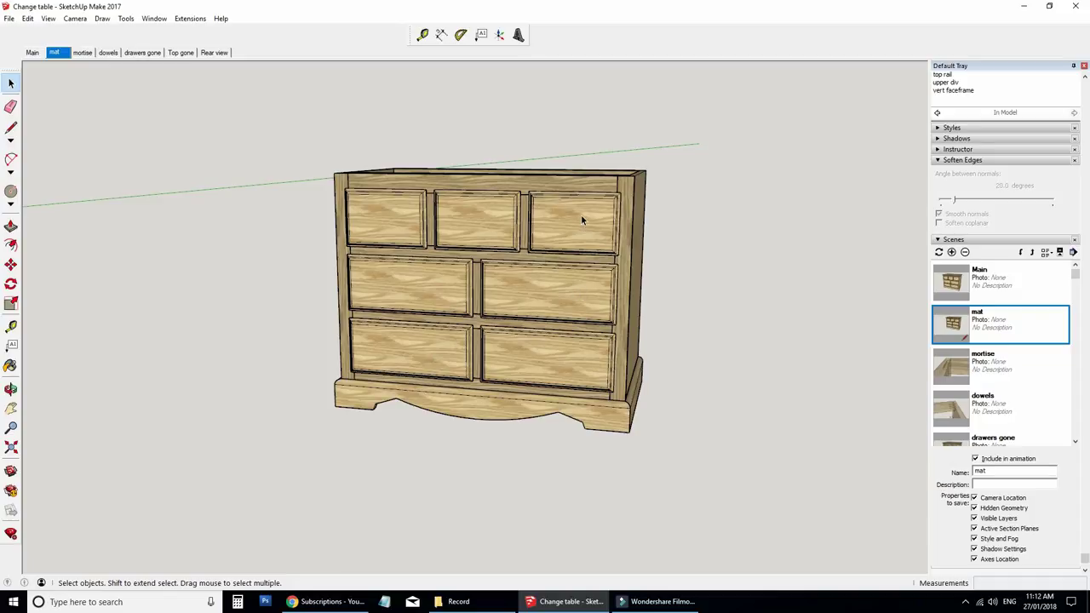
# Select the drawer-front group and orbit to a side view of the drawers.
pyautogui.moveTo(603, 227); pyautogui.dragTo(562, 234, button='middle')
pyautogui.click(554, 236)
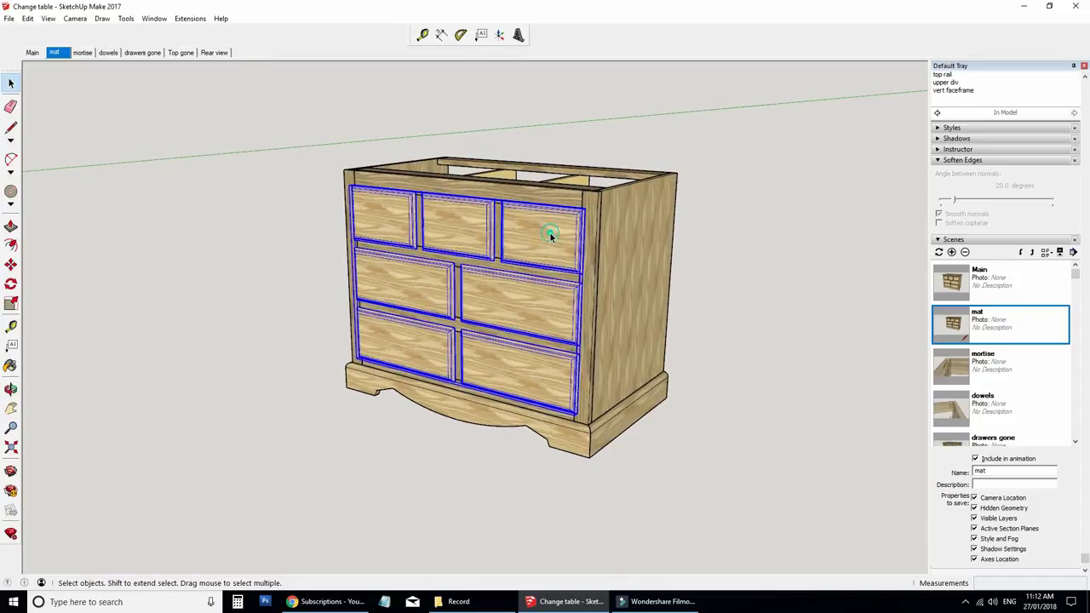
pyautogui.rightClick(554, 238)
pyautogui.click(841, 236)
pyautogui.scroll(6, 590, 209)
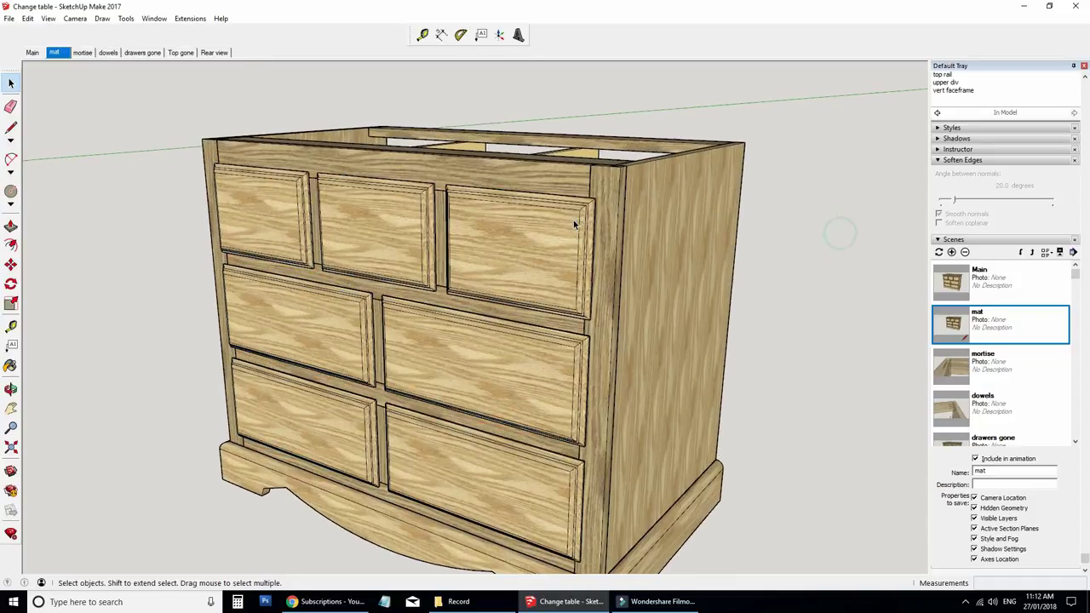
pyautogui.scroll(3, 590, 209)
pyautogui.moveTo(620, 204)
pyautogui.mouseDown(button='middle')
pyautogui.moveTo(361, 153)
pyautogui.moveTo(316, 177)
pyautogui.moveTo(626, 193)
pyautogui.mouseUp(button='middle')
# Hide all six drawer fronts and orbit around the exposed internal frame.
pyautogui.press('space')
pyautogui.scroll(-8, 540, 239)
pyautogui.rightClick(487, 261)
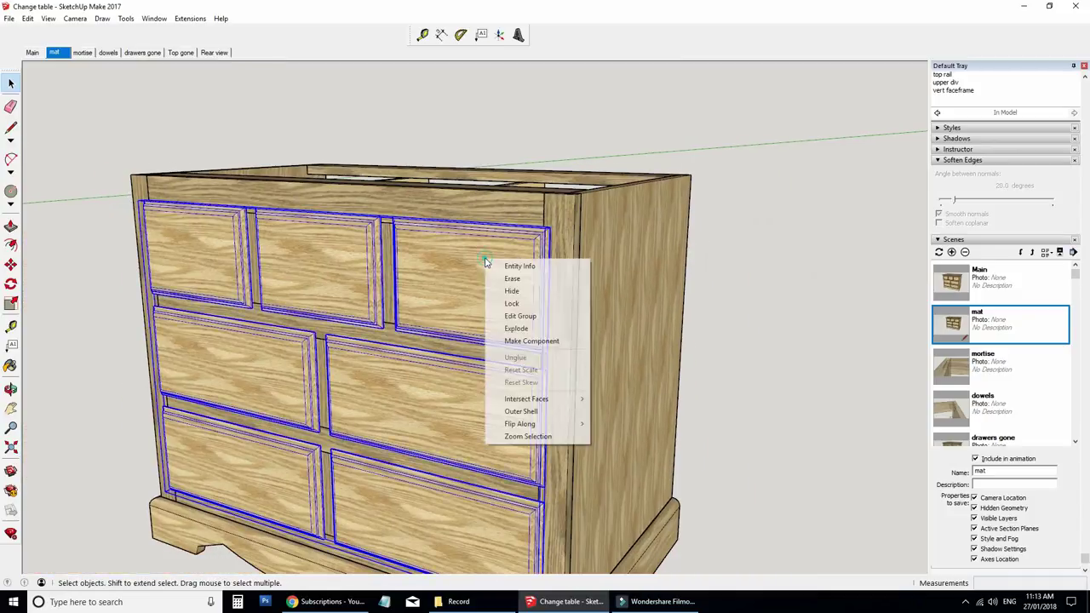
pyautogui.click(511, 291)
pyautogui.moveTo(591, 224); pyautogui.dragTo(262, 257, button='middle')
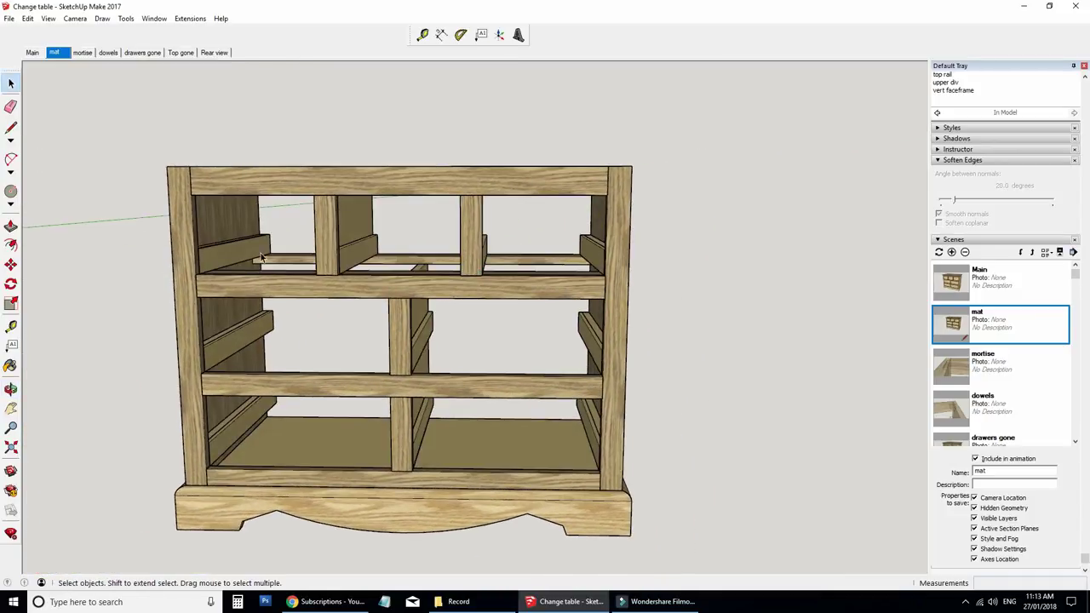
# Inspect the upper, middle and lower posts and the front rails, then return to the 'mat' scene.
pyautogui.click(179, 200)
pyautogui.click(466, 236)
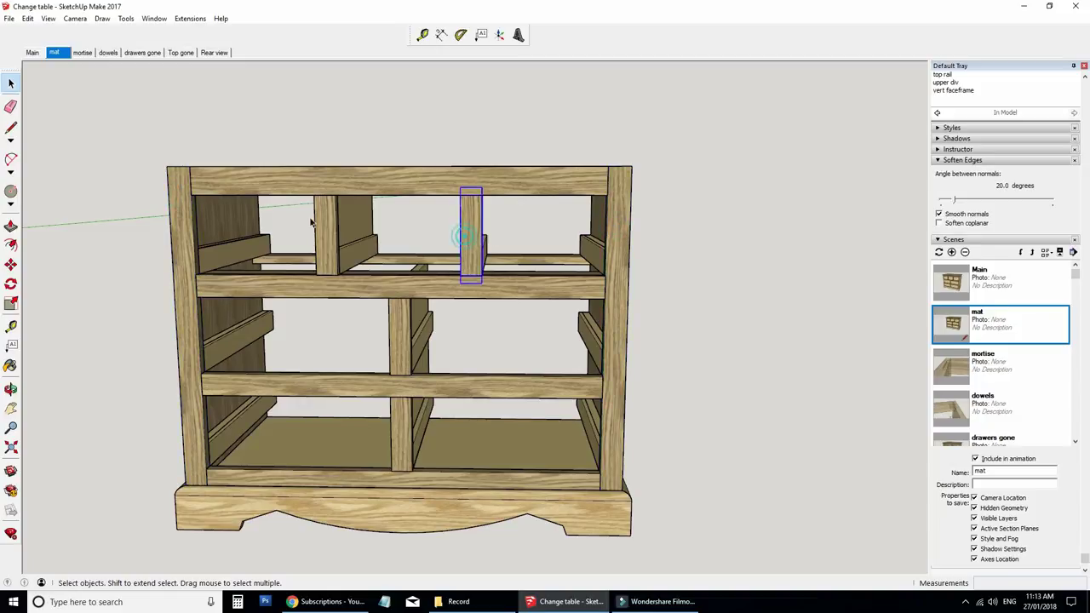
pyautogui.click(334, 226)
pyautogui.click(413, 341)
pyautogui.click(412, 436)
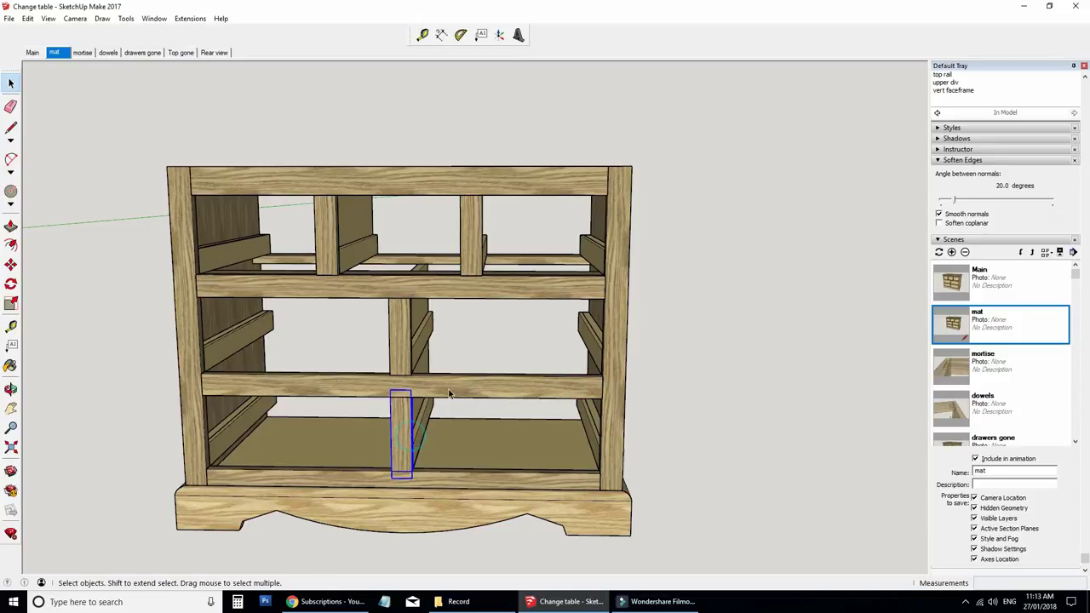
pyautogui.click(449, 392)
pyautogui.click(445, 288)
pyautogui.click(434, 185)
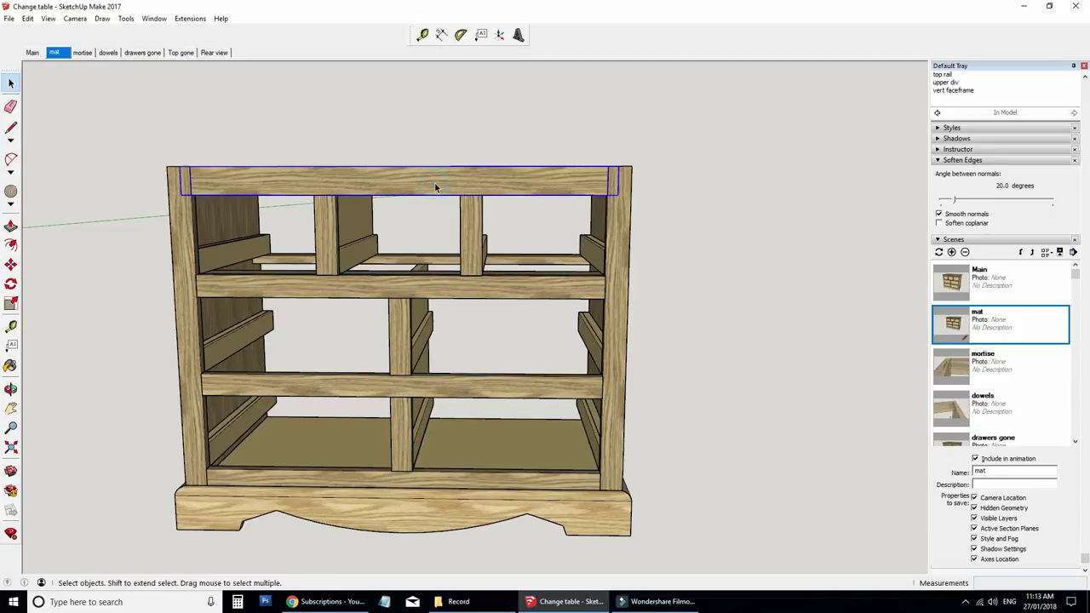
pyautogui.click(425, 481)
pyautogui.click(53, 52)
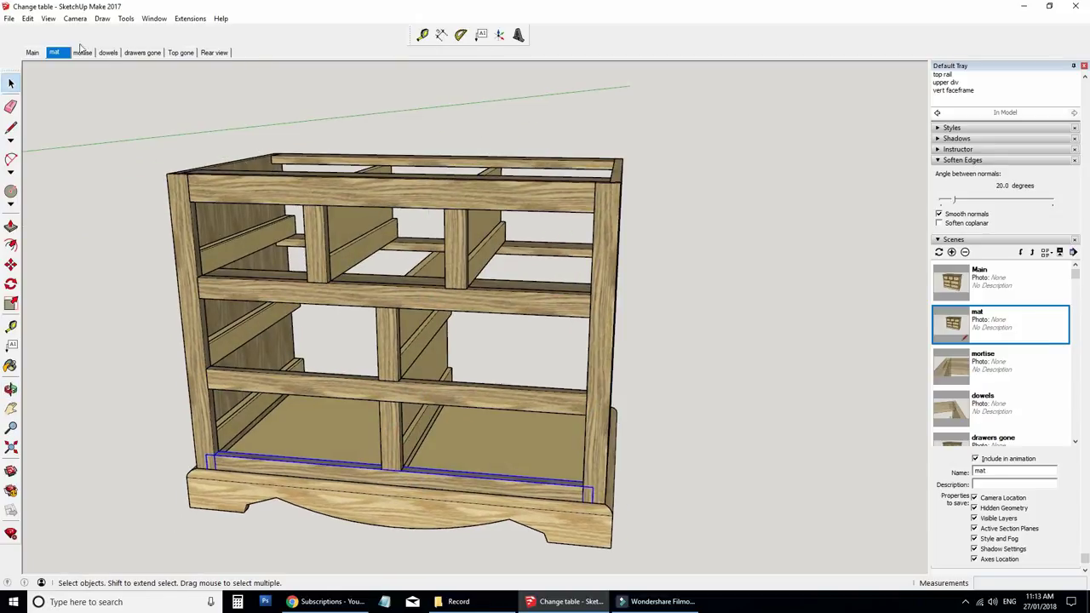
pyautogui.click(75, 18)
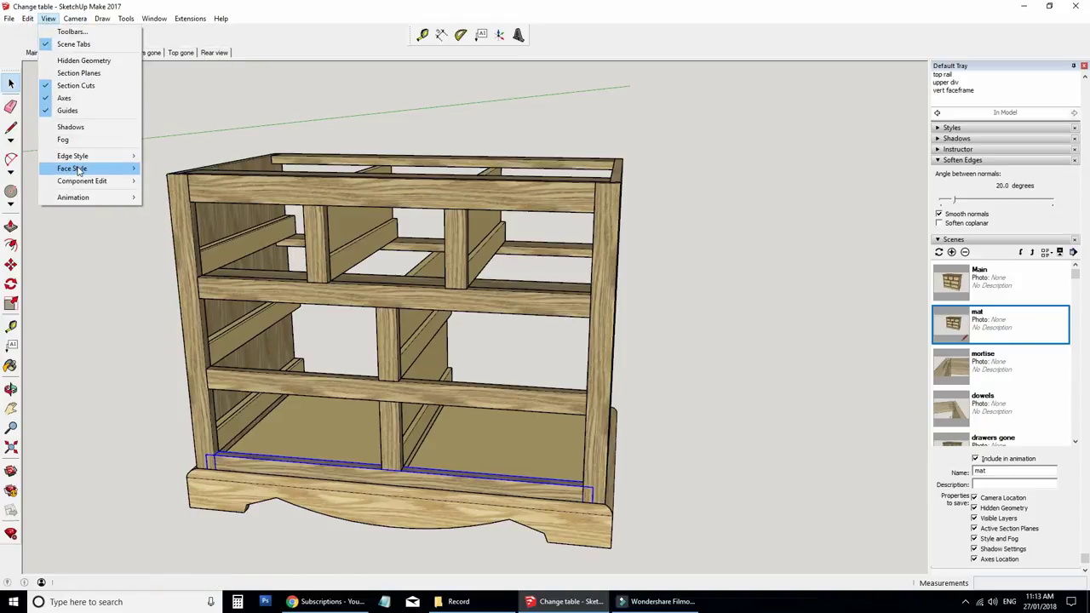
pyautogui.moveTo(79, 169)
pyautogui.click(171, 168)
pyautogui.scroll(4, 383, 171)
pyautogui.moveTo(443, 170); pyautogui.dragTo(592, 292, button='middle')
pyautogui.click(54, 52)
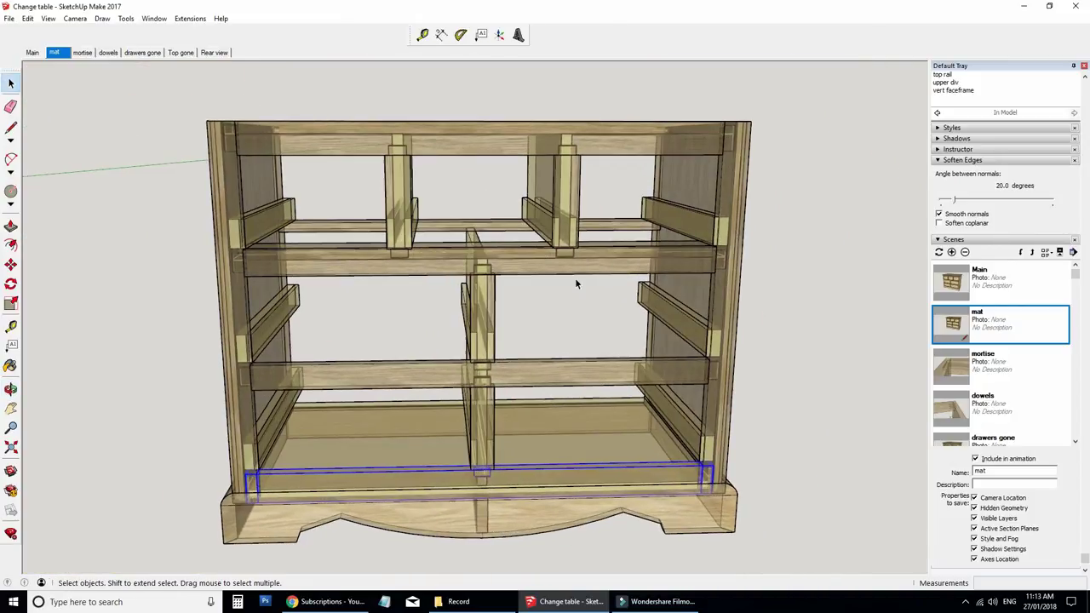
pyautogui.moveTo(717, 224); pyautogui.dragTo(320, 291, button='middle')
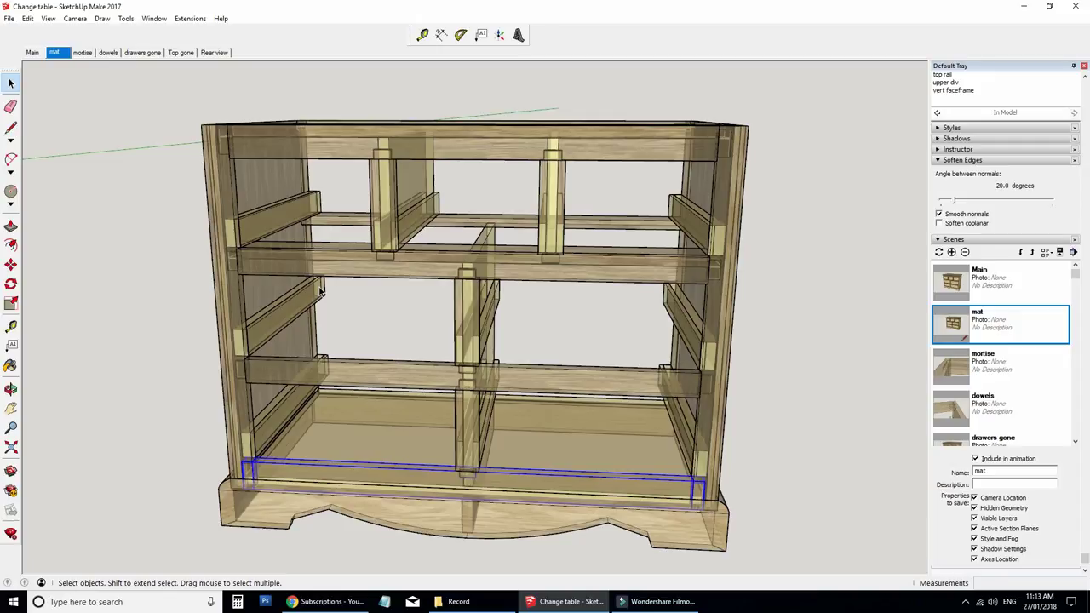
pyautogui.moveTo(444, 311); pyautogui.dragTo(416, 318, button='middle')
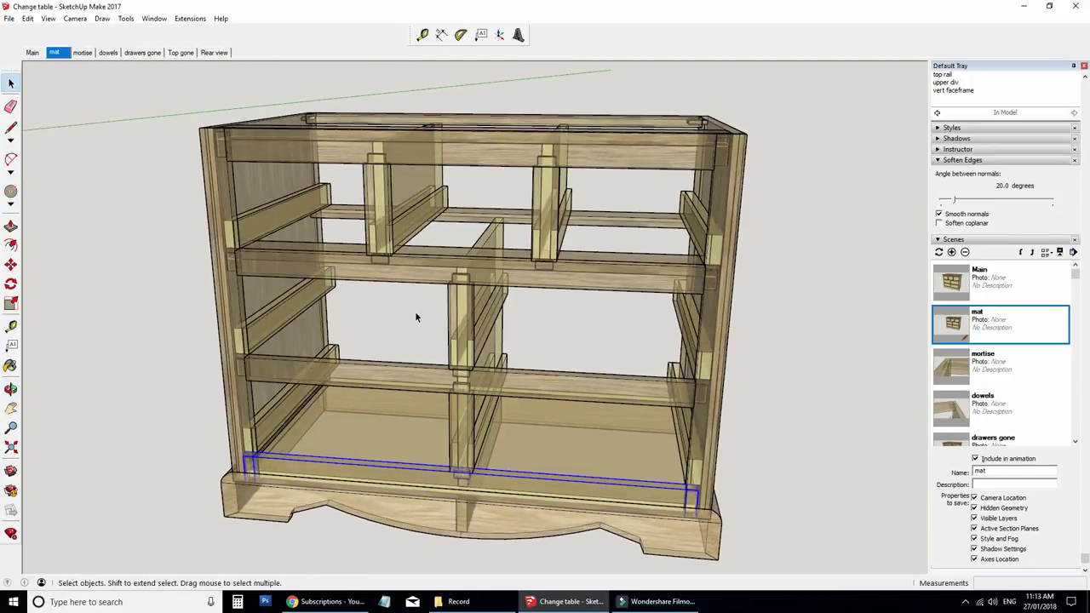
pyautogui.moveTo(416, 316); pyautogui.dragTo(522, 326, button='middle')
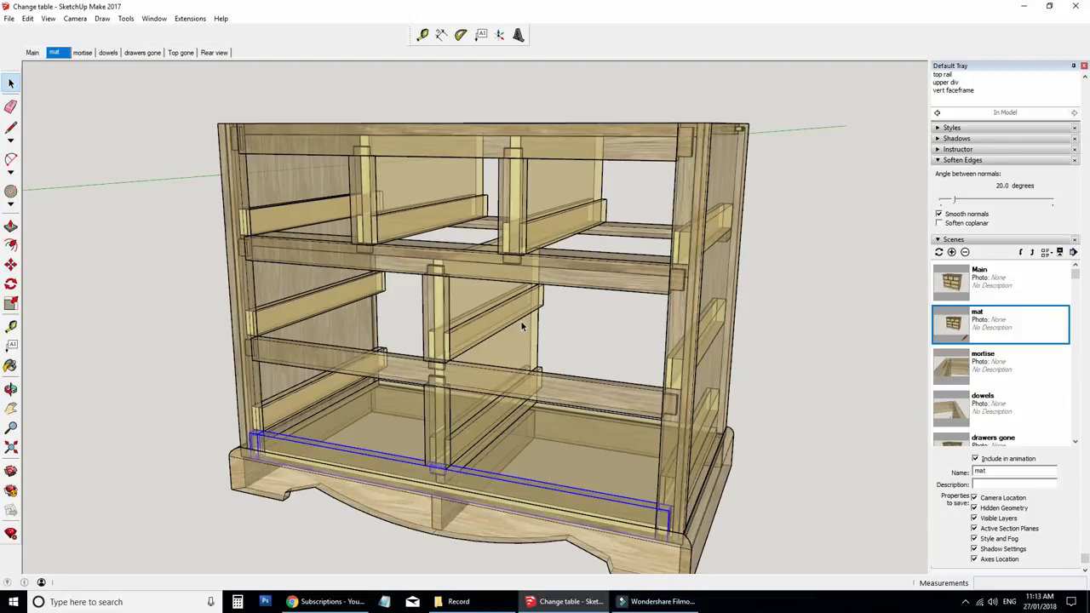
pyautogui.press('x')
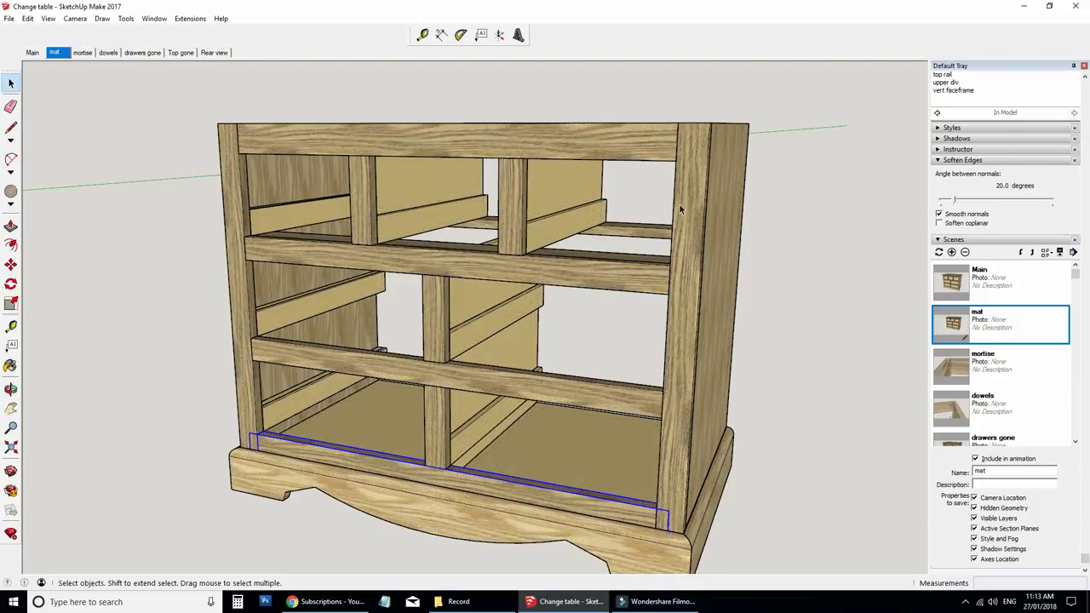
pyautogui.scroll(-4, 495, 307)
pyautogui.scroll(5, 605, 428)
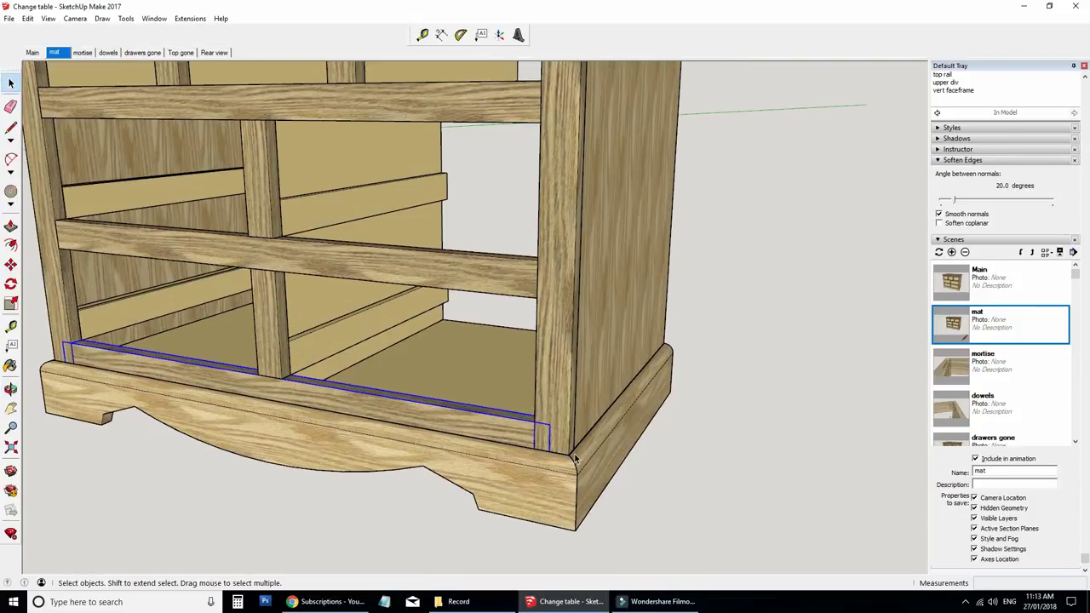
pyautogui.scroll(-2, 334, 287)
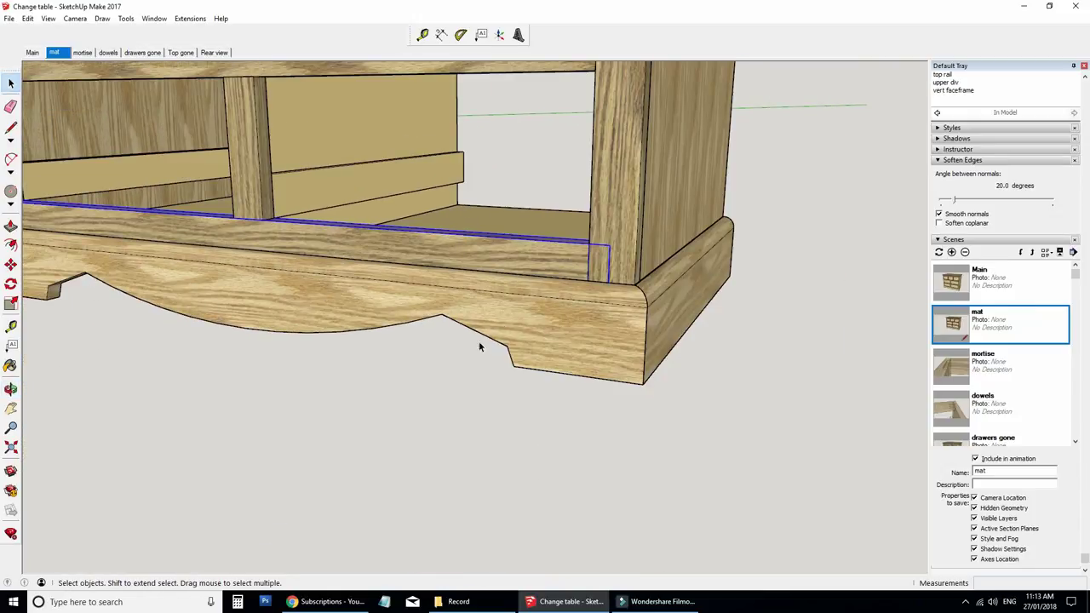
pyautogui.scroll(-2, 318, 283)
pyautogui.moveTo(342, 268); pyautogui.dragTo(543, 284, button='middle')
pyautogui.scroll(3, 543, 285)
pyautogui.scroll(-2, 561, 244)
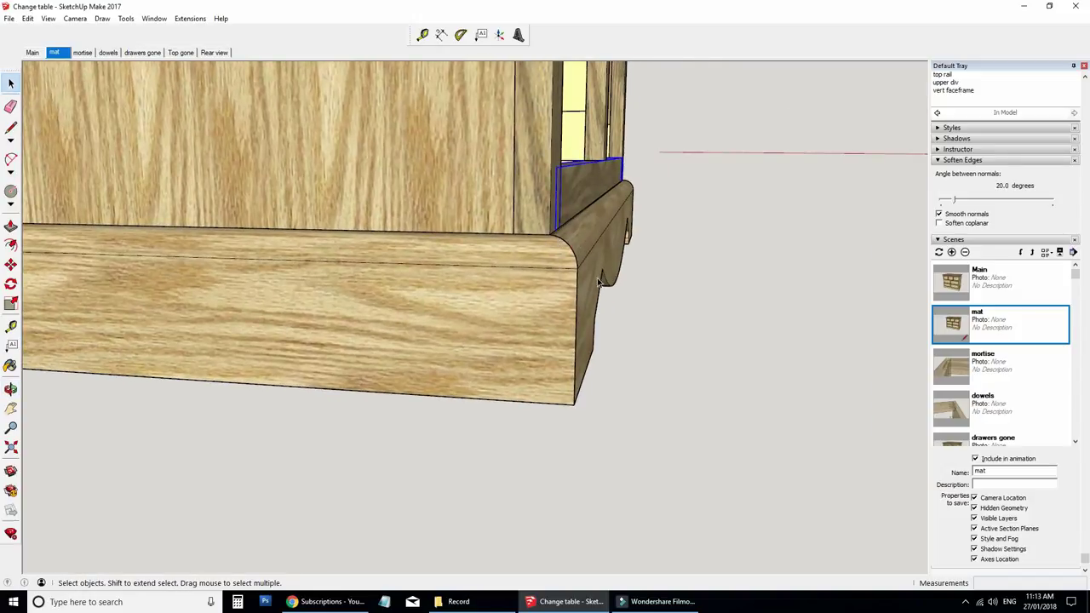
pyautogui.moveTo(598, 282); pyautogui.dragTo(577, 244, button='middle')
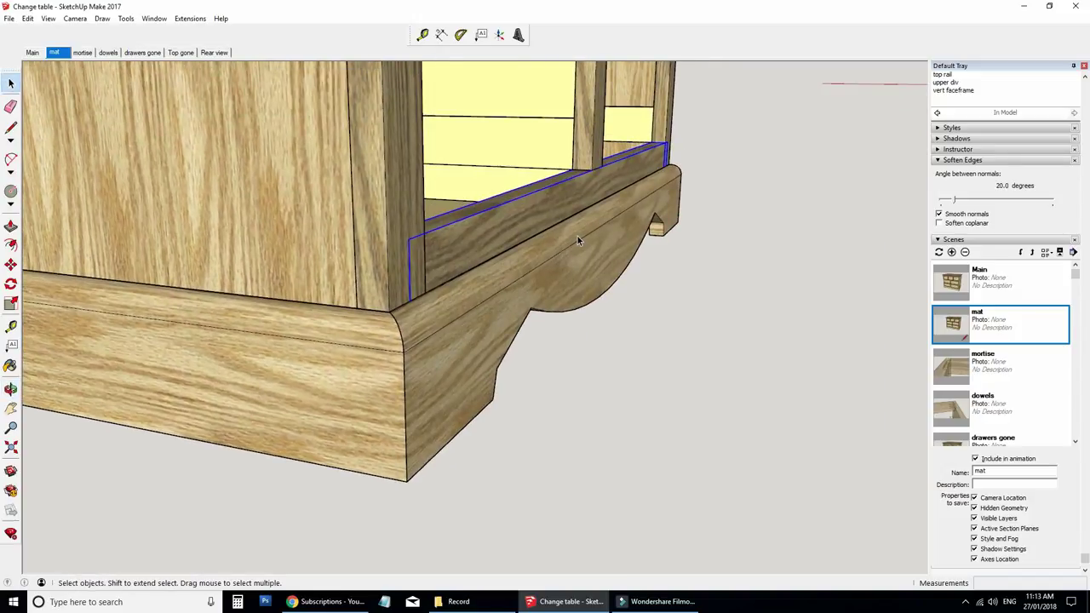
pyautogui.scroll(-2, 574, 235)
pyautogui.moveTo(255, 237); pyautogui.dragTo(596, 243, button='middle')
pyautogui.scroll(-3, 596, 243)
pyautogui.scroll(8, 637, 205)
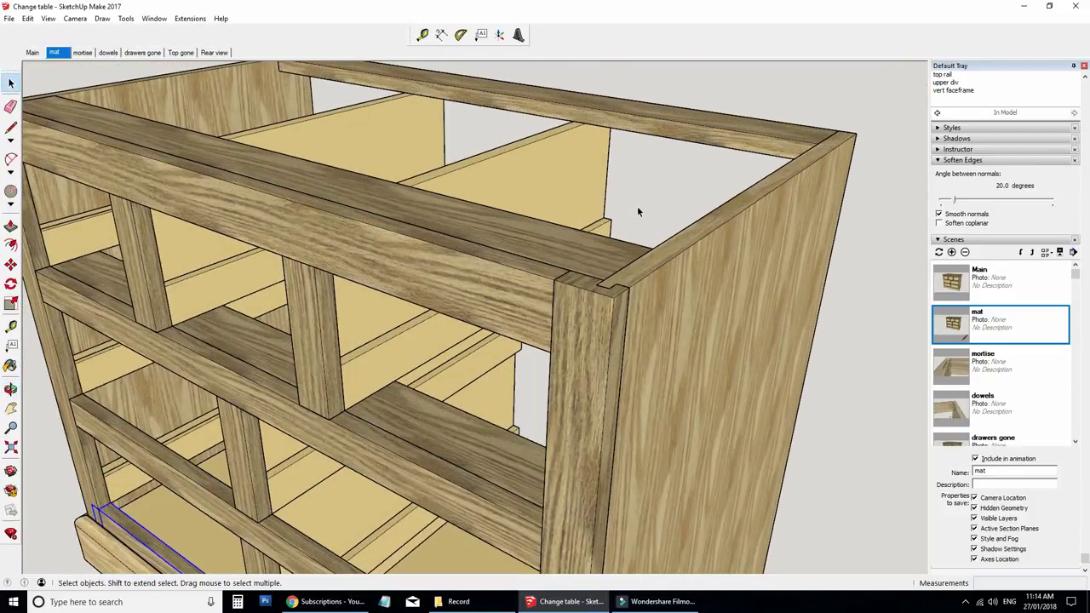
pyautogui.moveTo(735, 259); pyautogui.dragTo(402, 223, button='middle')
pyautogui.click(402, 223)
pyautogui.scroll(-5, 404, 240)
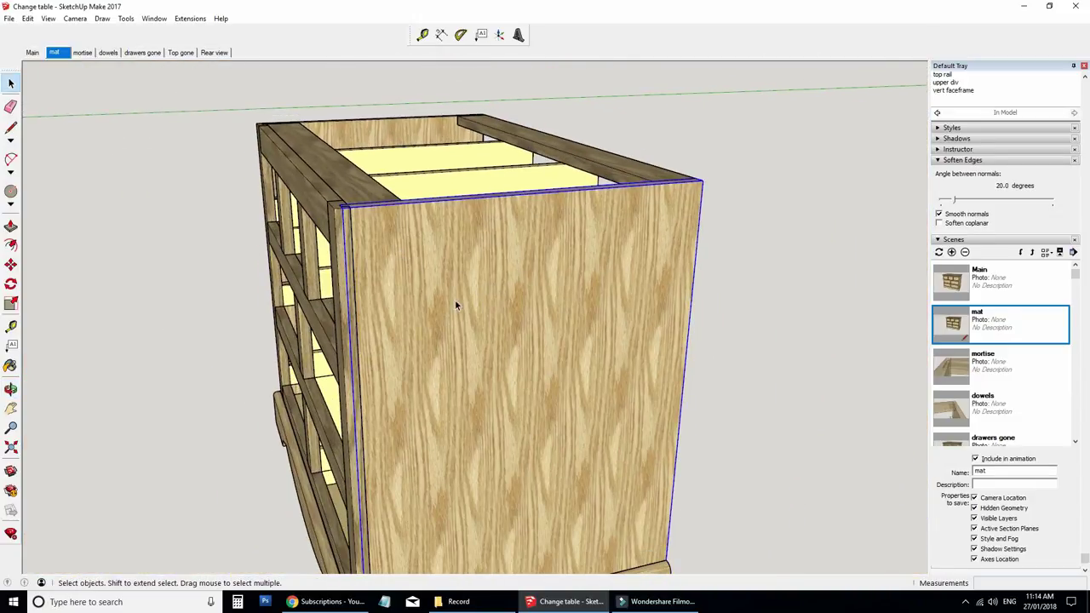
pyautogui.scroll(5, 366, 230)
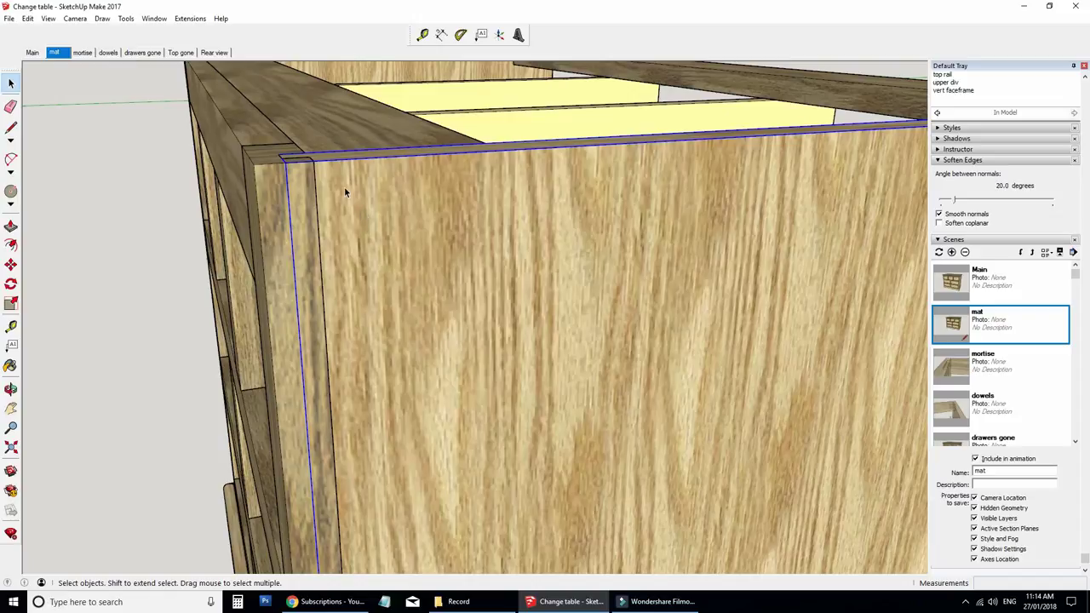
pyautogui.moveTo(346, 187); pyautogui.dragTo(371, 274, button='middle')
pyautogui.click(366, 290)
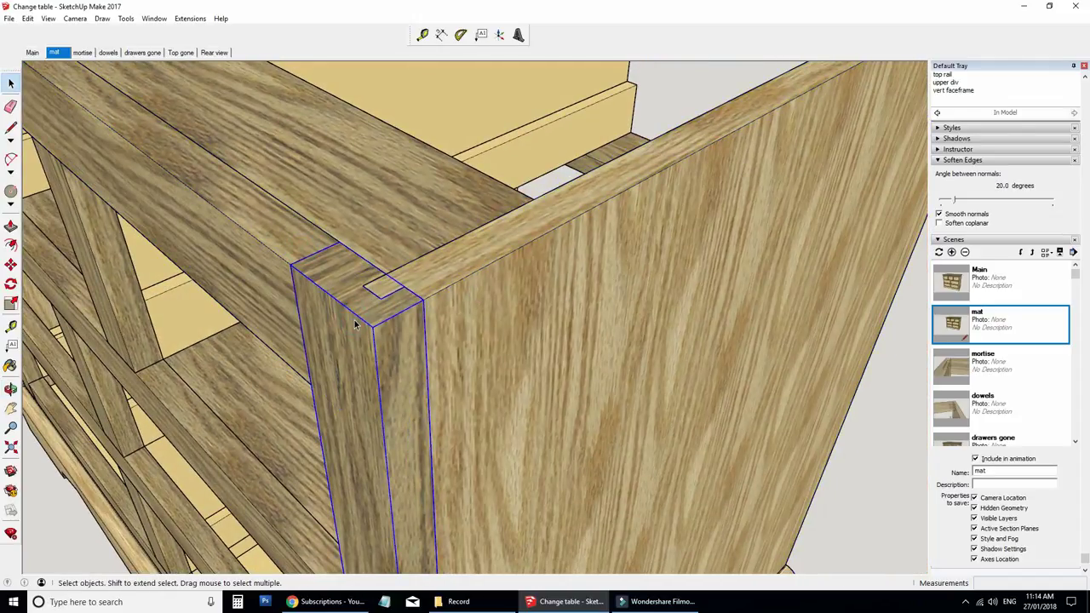
pyautogui.moveTo(460, 284); pyautogui.dragTo(386, 338, button='middle')
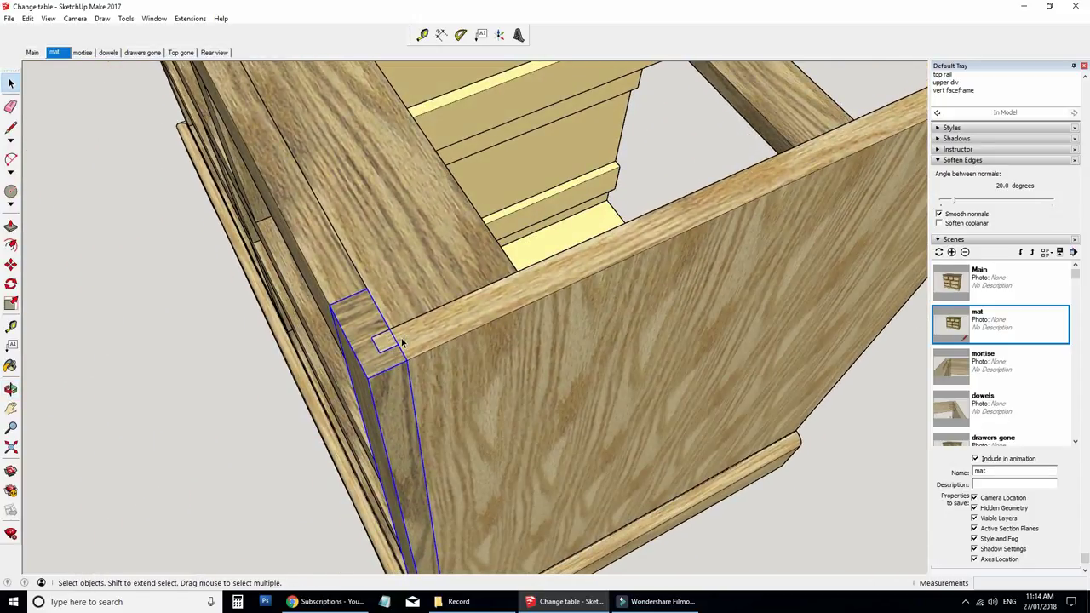
pyautogui.moveTo(403, 342); pyautogui.dragTo(338, 336, button='middle')
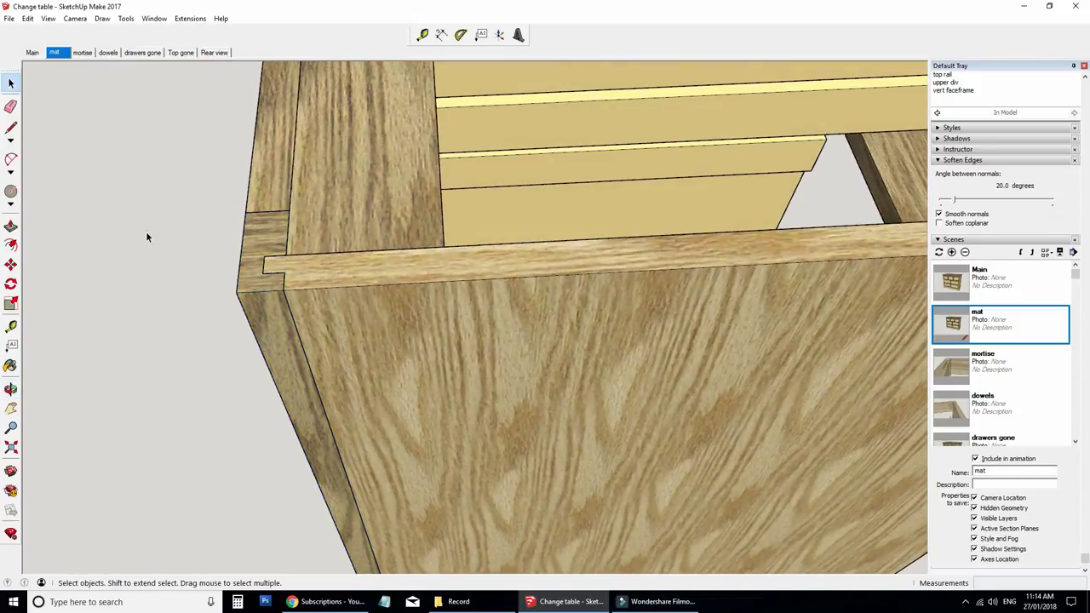
pyautogui.moveTo(312, 291); pyautogui.dragTo(413, 378, button='middle')
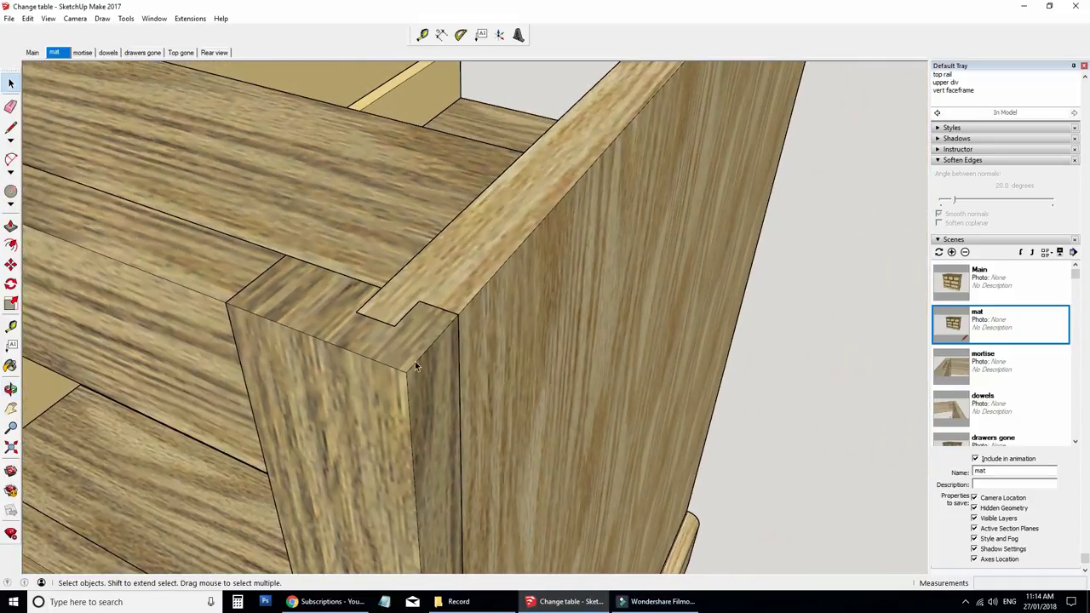
pyautogui.click(457, 290)
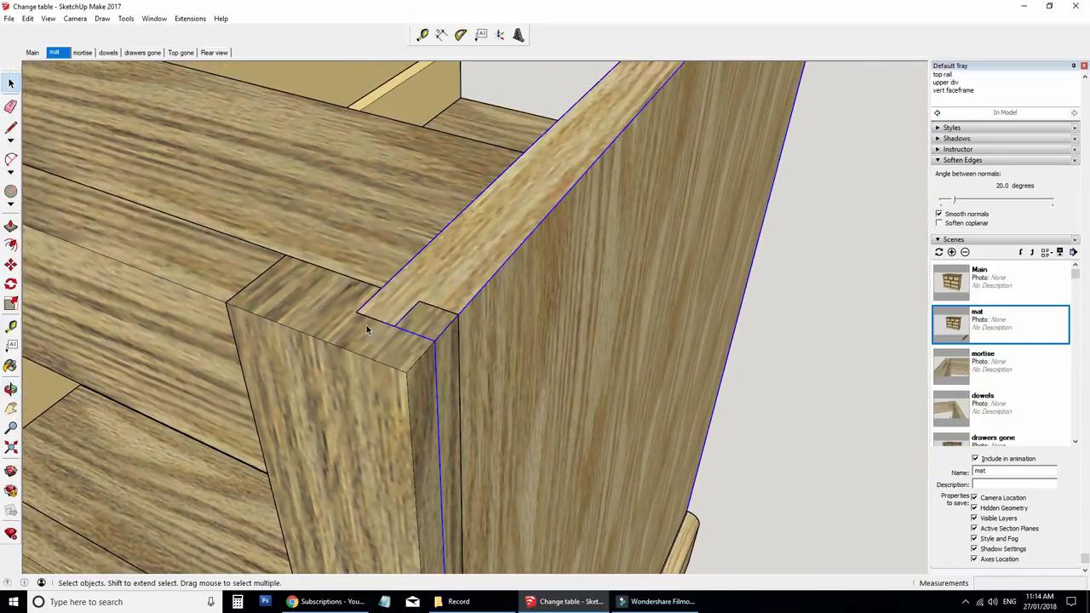
pyautogui.click(820, 464)
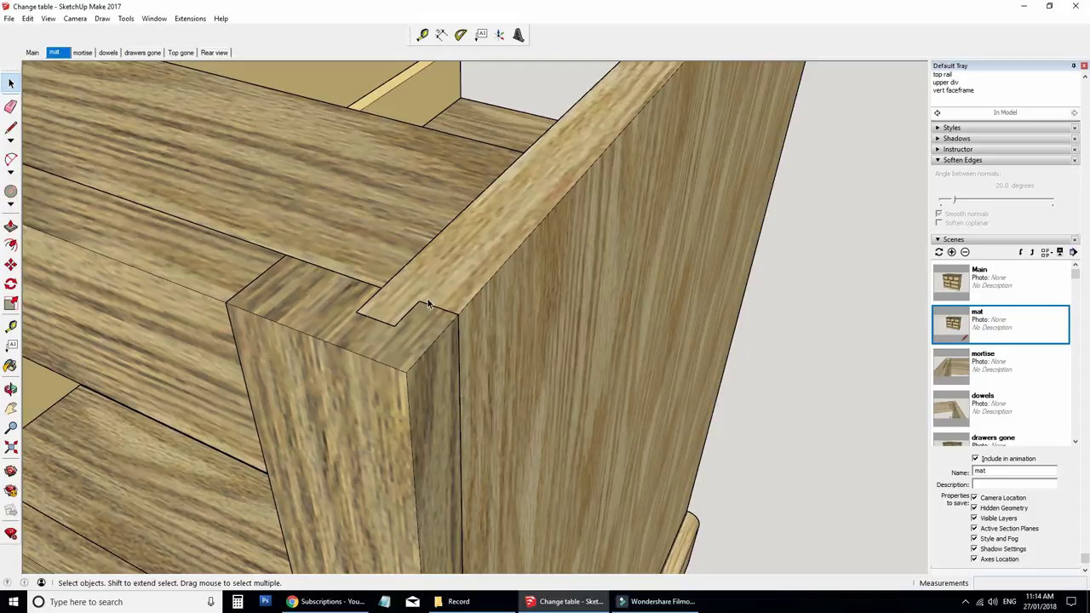
pyautogui.click(522, 214)
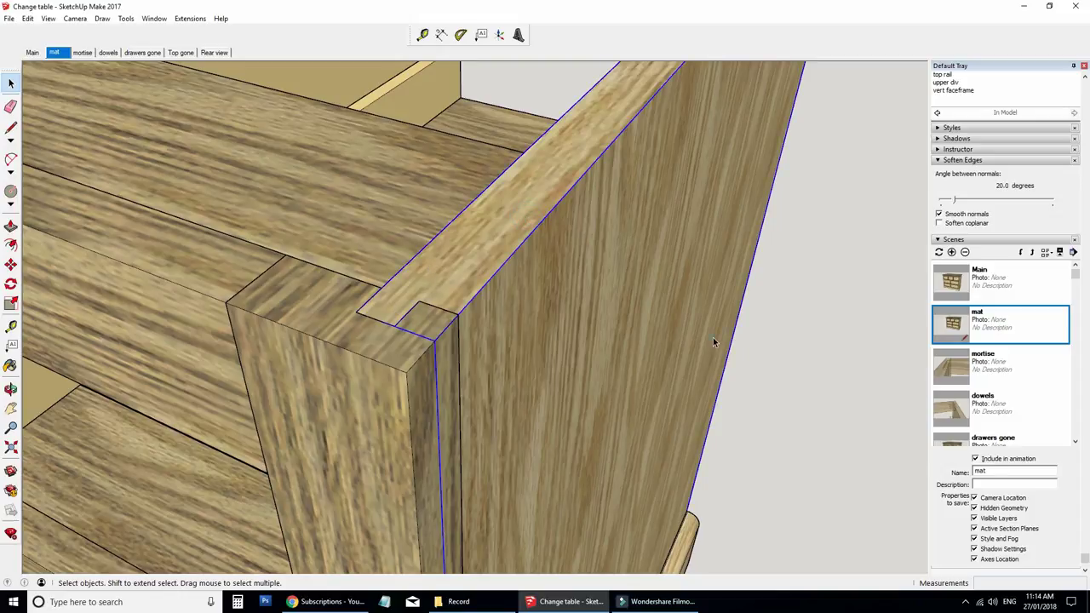
pyautogui.click(301, 329)
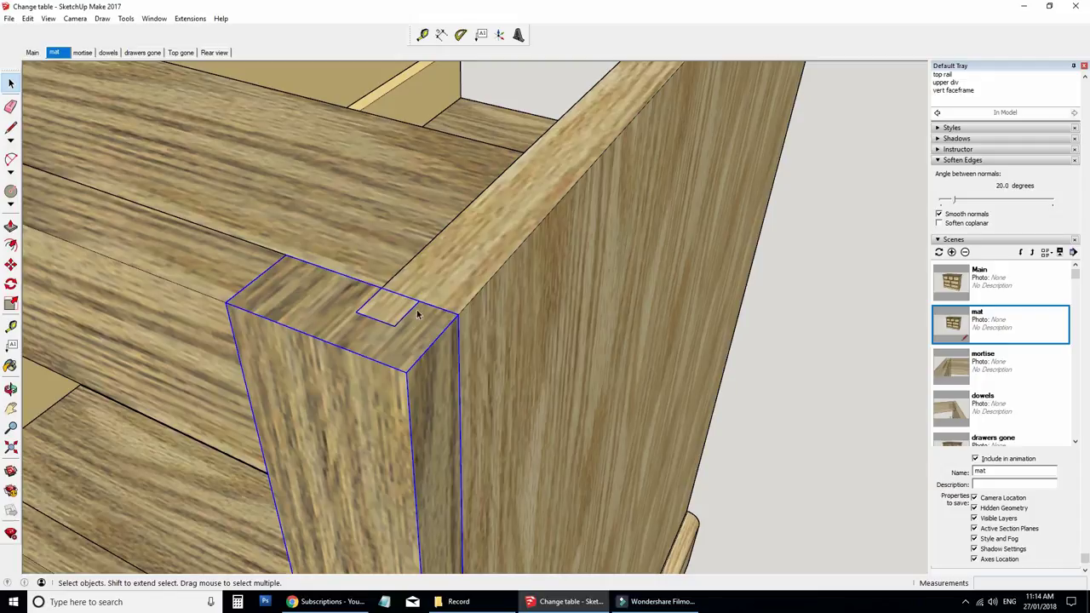
pyautogui.click(824, 356)
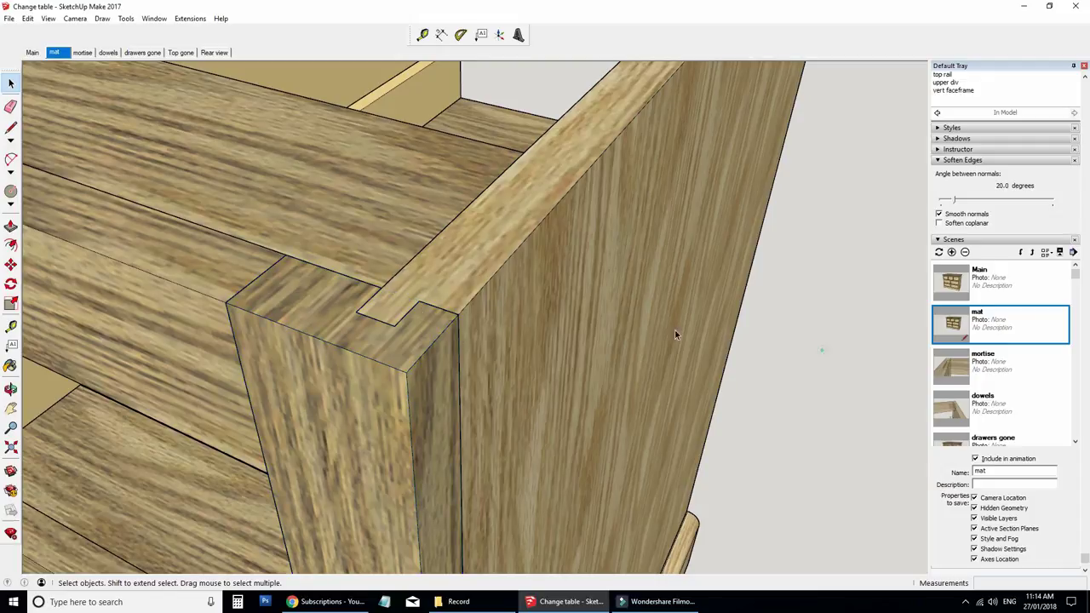
pyautogui.scroll(-5, 427, 365)
pyautogui.scroll(2, 474, 420)
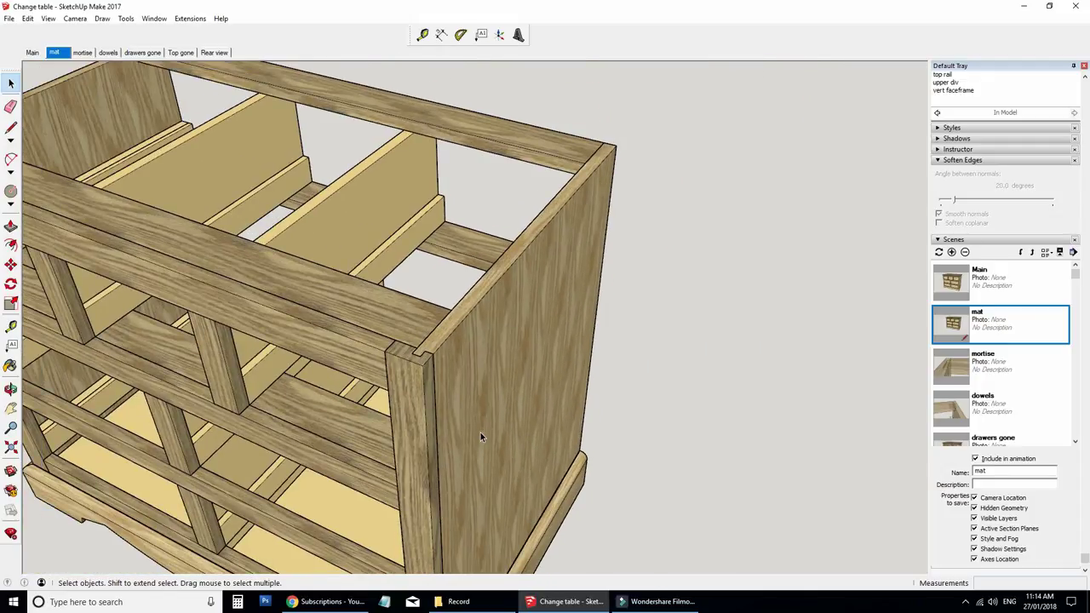
pyautogui.moveTo(481, 432); pyautogui.dragTo(329, 207, button='middle')
pyautogui.scroll(5, 267, 161)
pyautogui.moveTo(267, 161); pyautogui.dragTo(261, 190, button='middle')
pyautogui.scroll(-2, 288, 203)
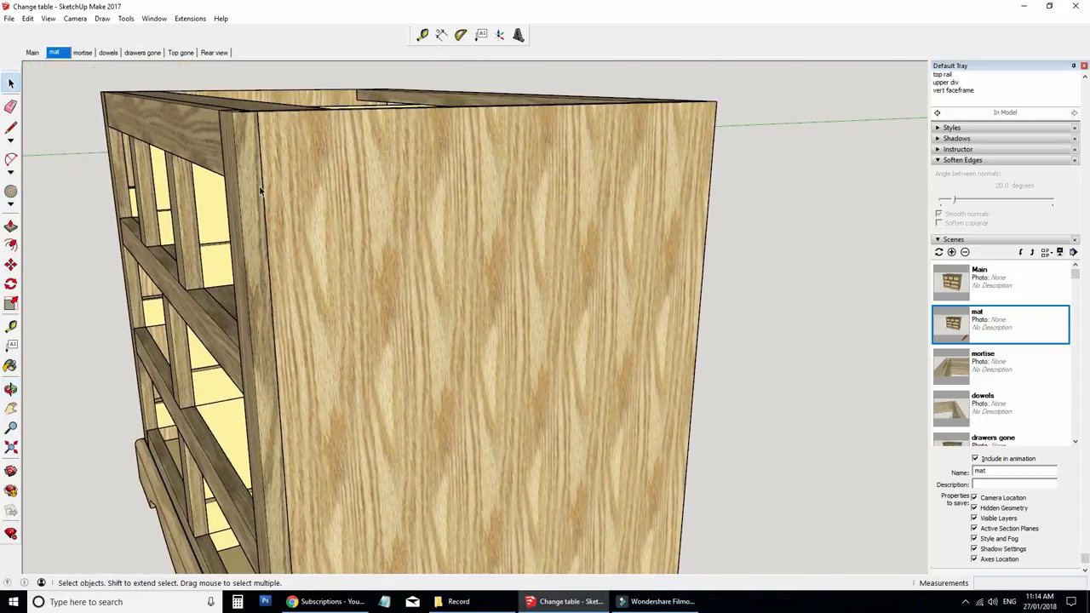
pyautogui.click(248, 176)
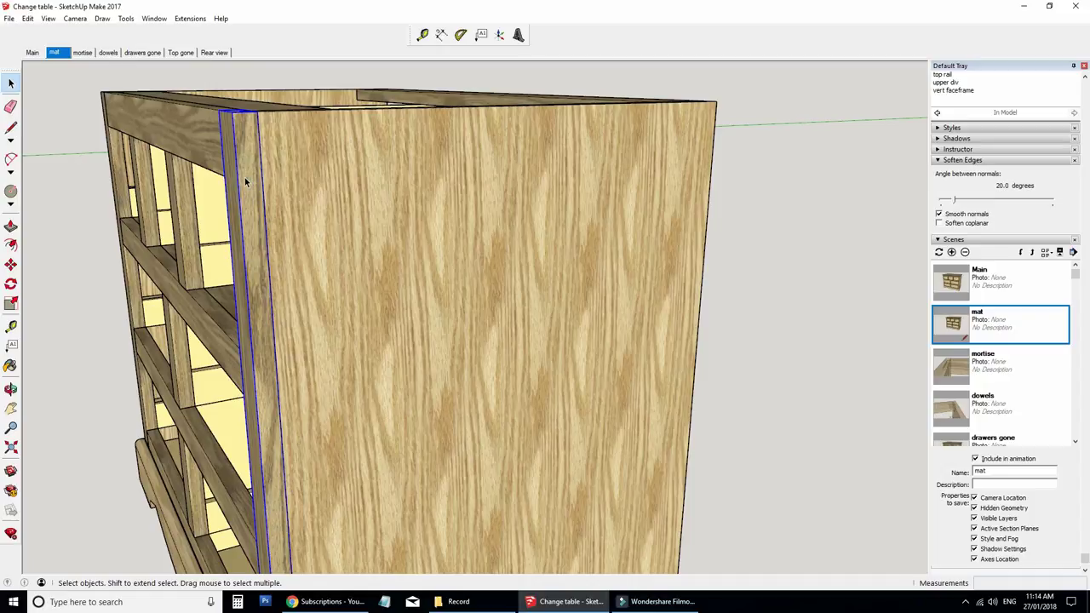
pyautogui.click(302, 185)
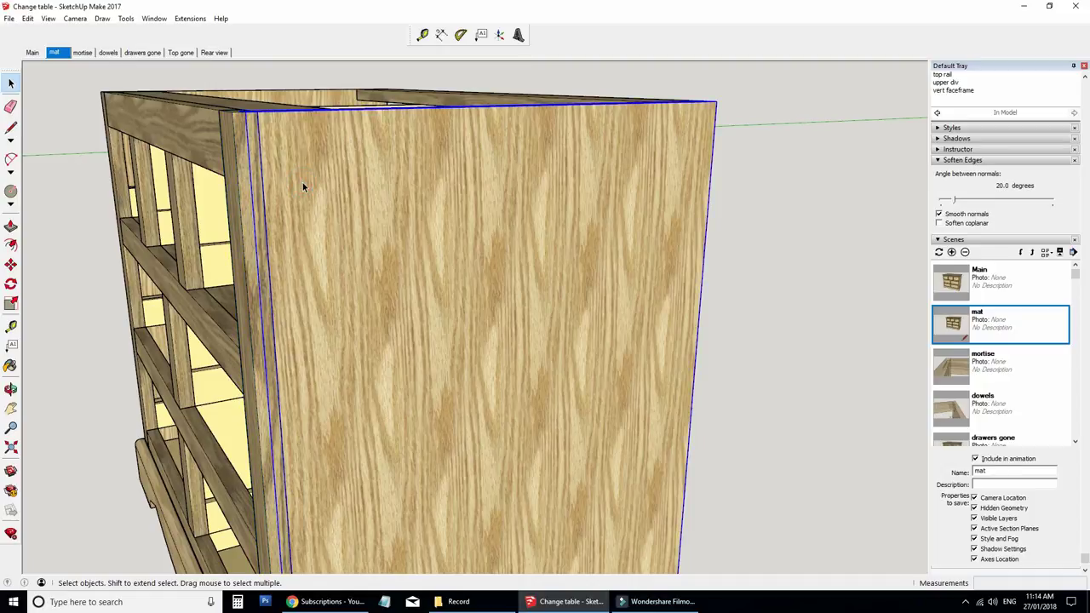
pyautogui.scroll(5, 264, 167)
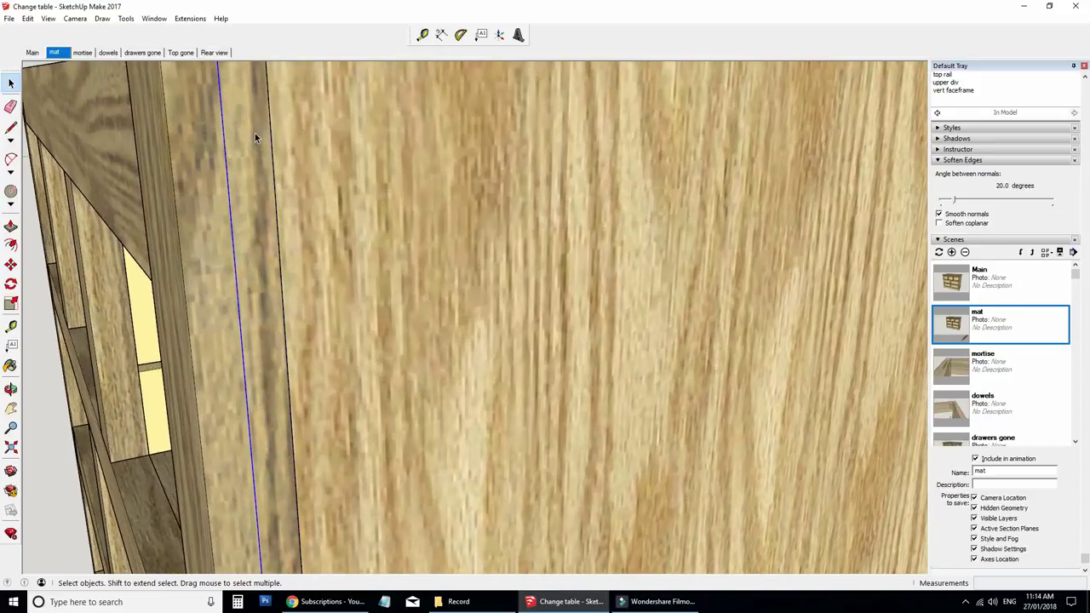
pyautogui.moveTo(267, 128); pyautogui.dragTo(236, 256, button='middle')
pyautogui.scroll(-5, 255, 183)
pyautogui.scroll(3, 237, 255)
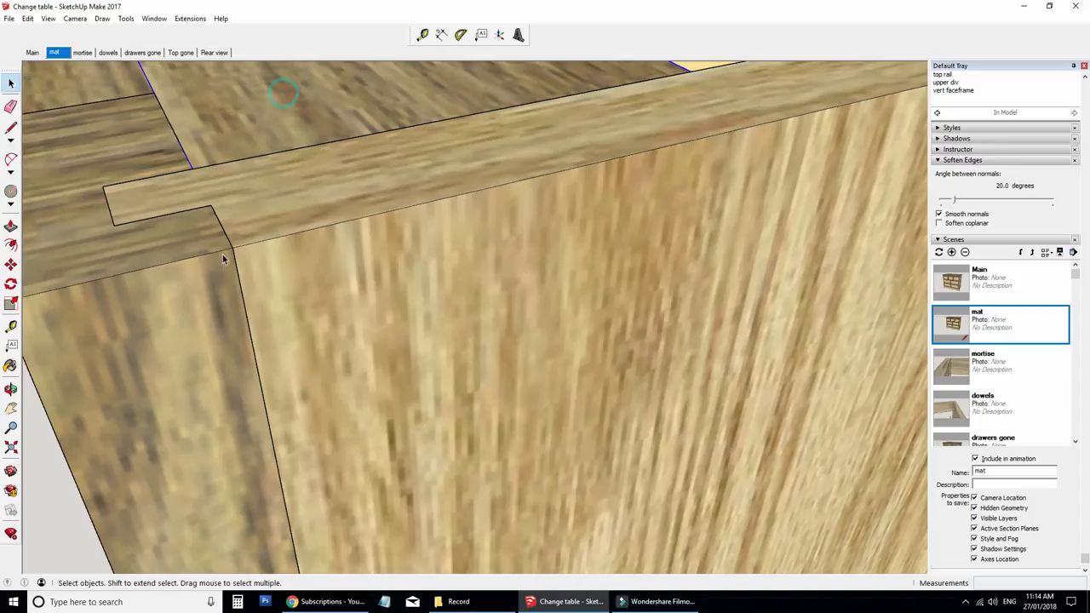
pyautogui.scroll(3, 230, 345)
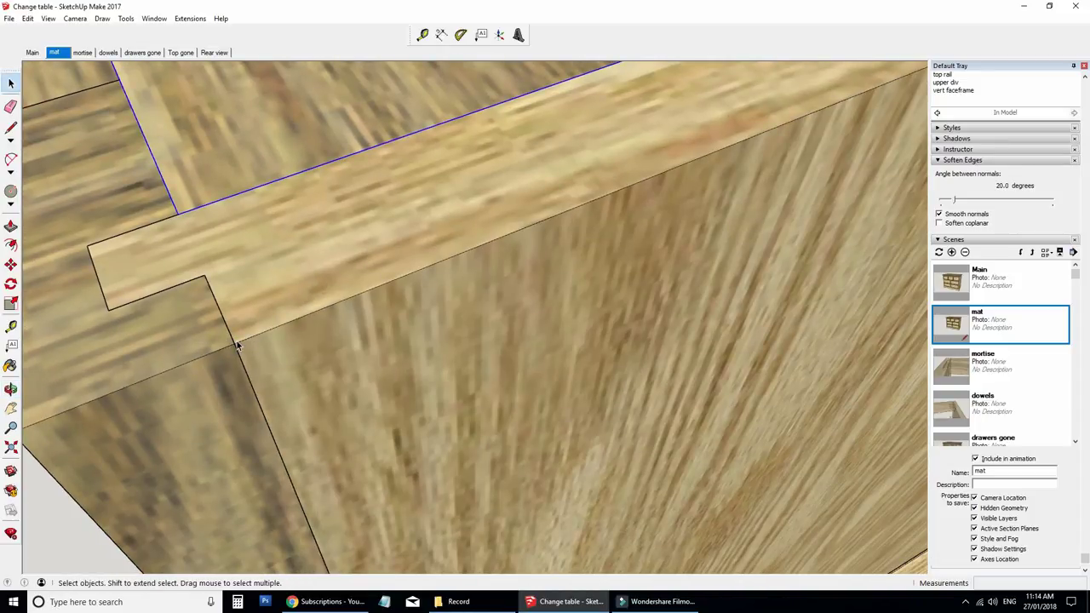
pyautogui.scroll(-8, 238, 345)
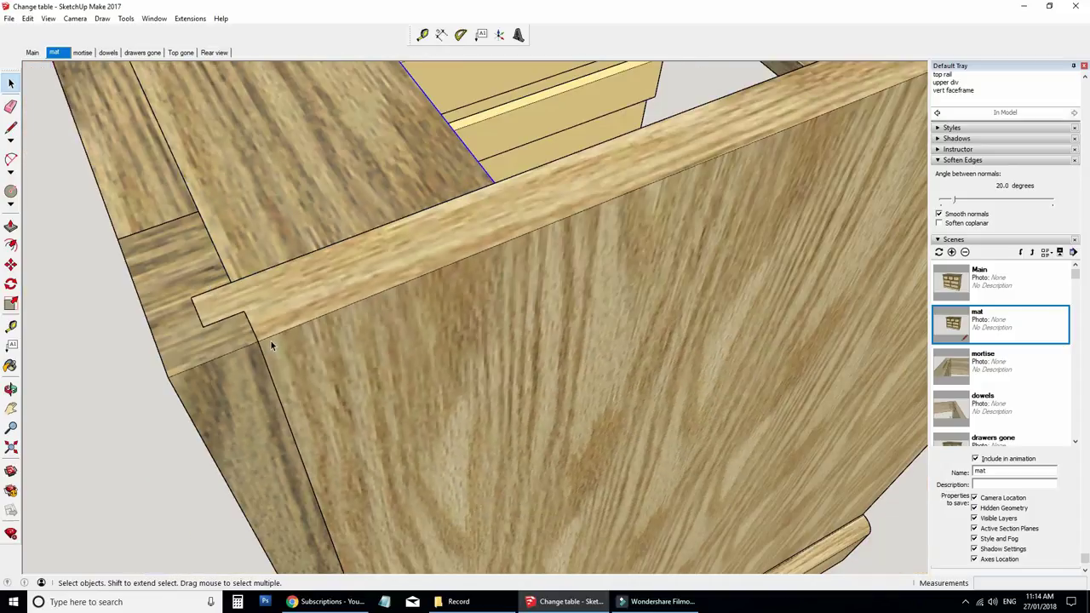
pyautogui.moveTo(335, 435); pyautogui.dragTo(376, 307, button='middle')
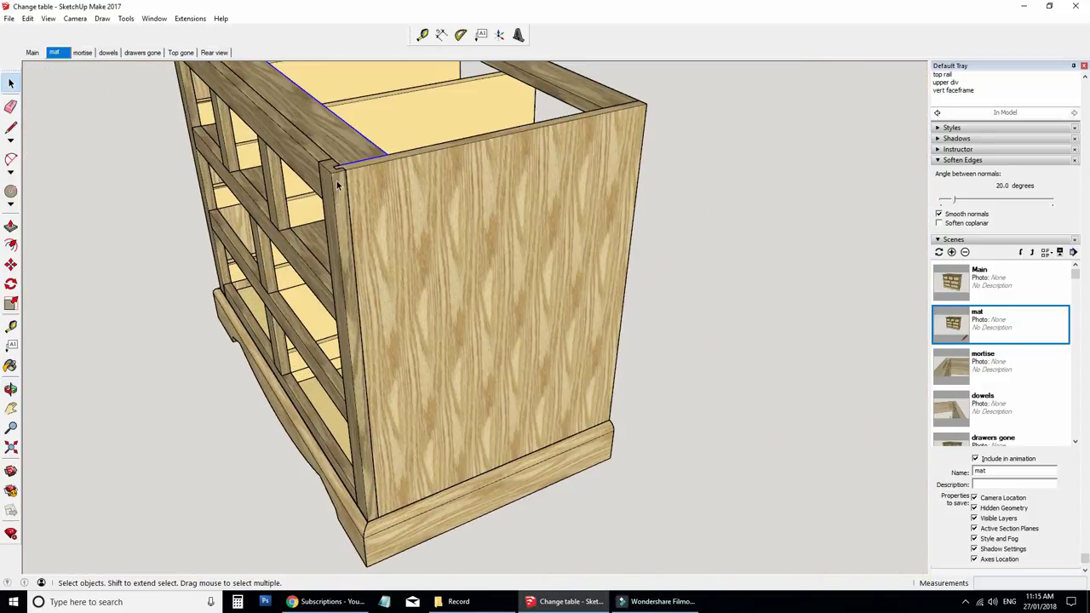
pyautogui.scroll(-5, 389, 264)
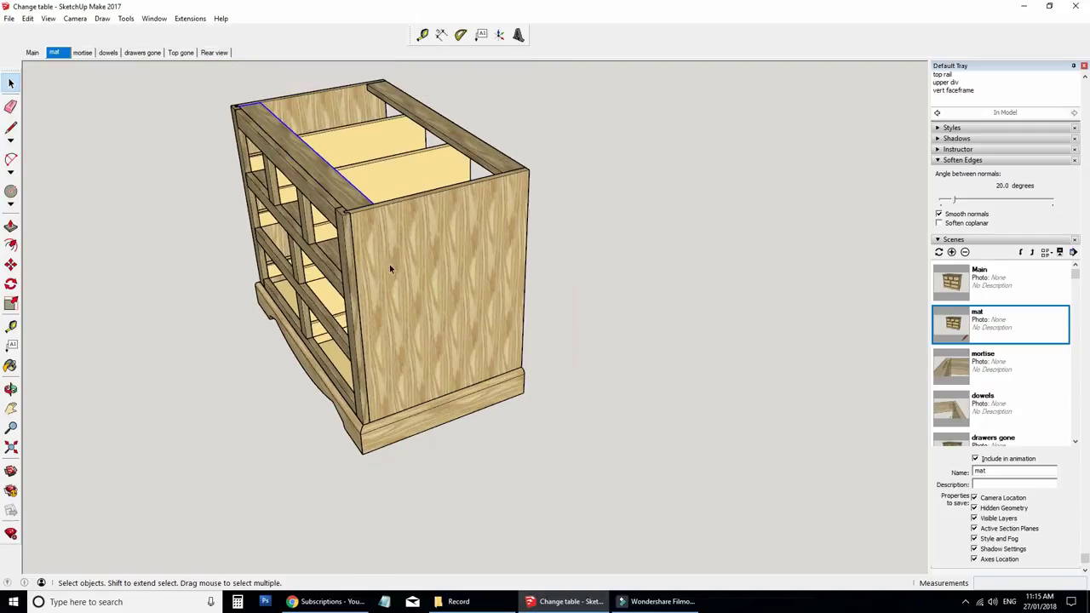
pyautogui.moveTo(390, 264); pyautogui.dragTo(370, 362, button='middle')
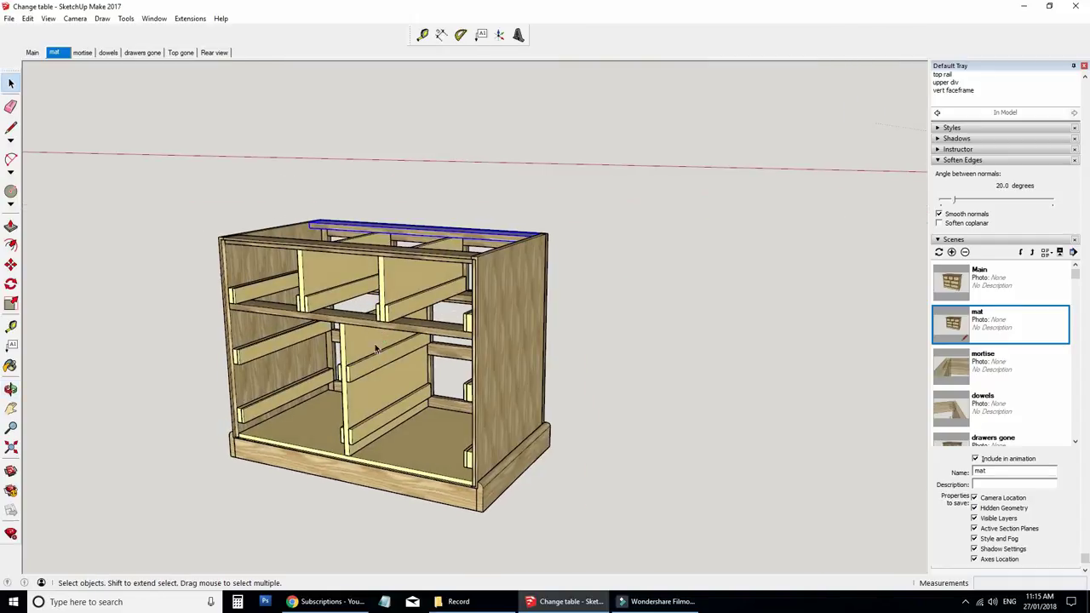
pyautogui.scroll(5, 371, 362)
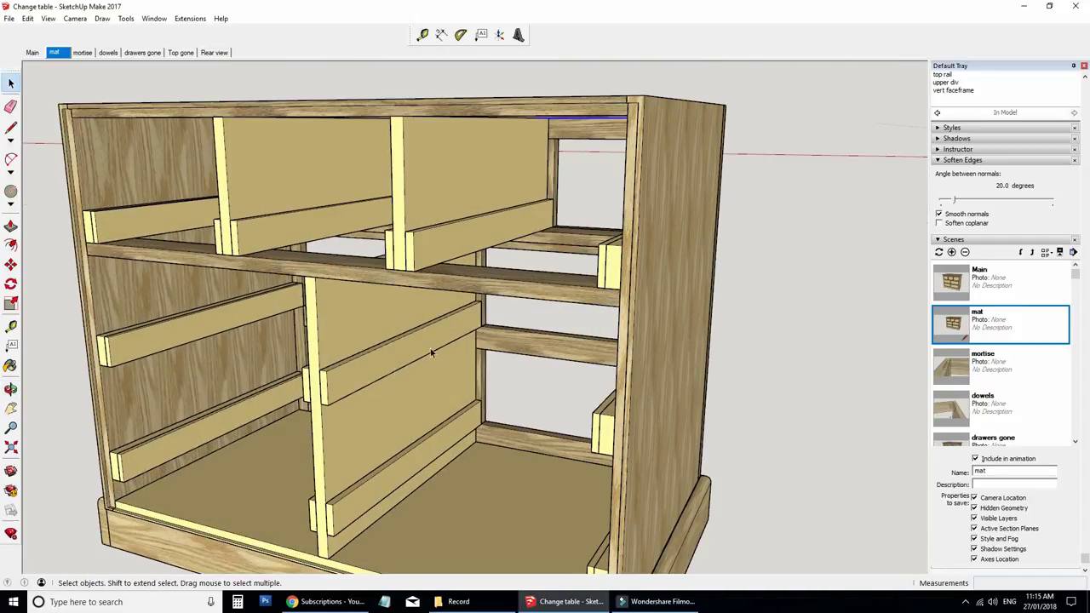
pyautogui.scroll(-2, 351, 367)
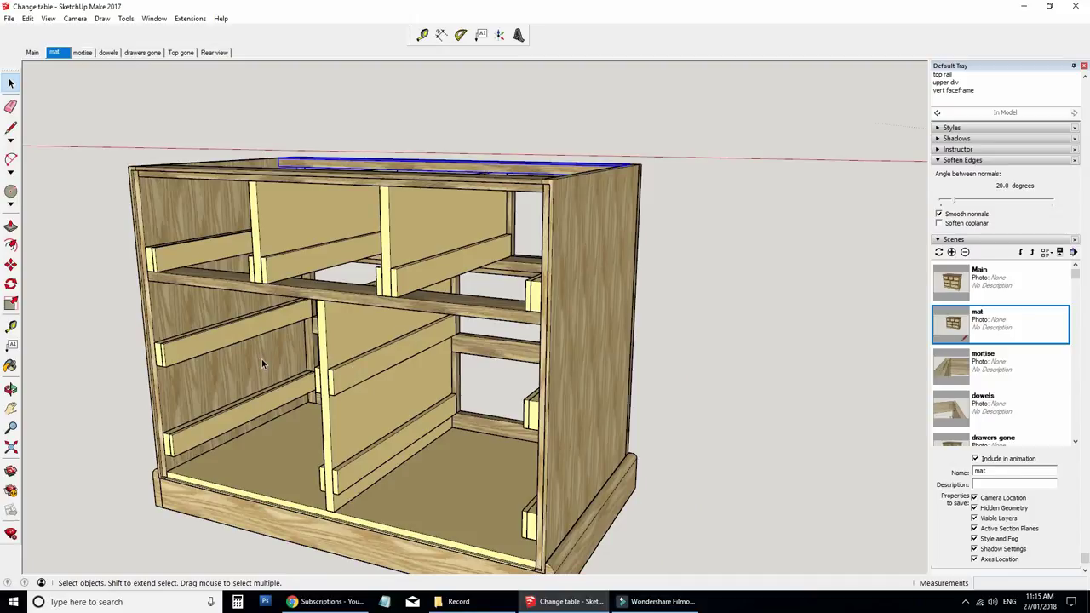
pyautogui.moveTo(293, 364); pyautogui.dragTo(451, 368, button='middle')
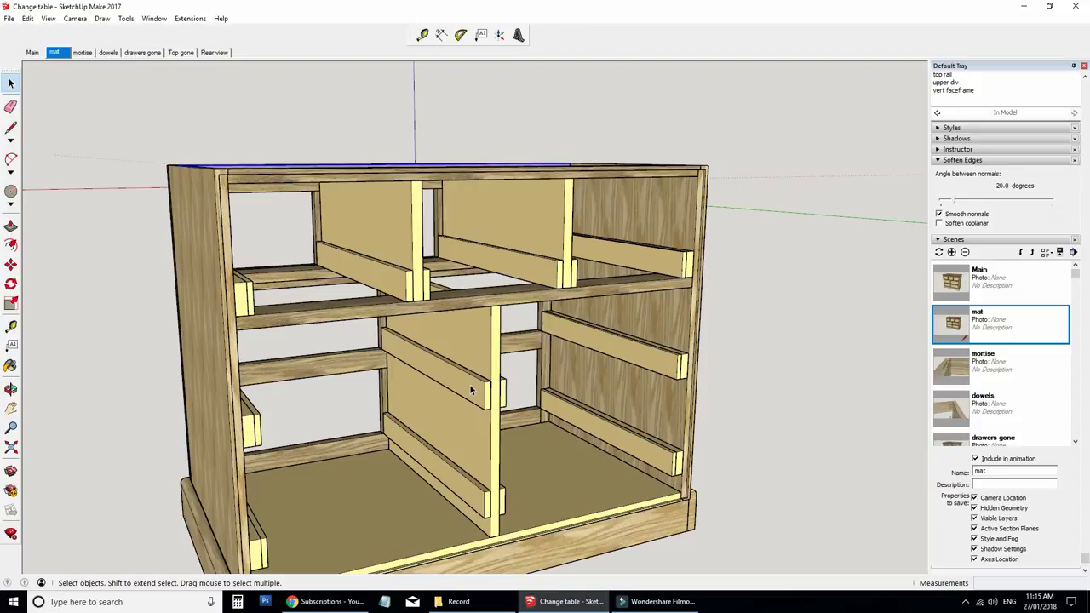
pyautogui.moveTo(470, 389); pyautogui.dragTo(212, 379, button='middle')
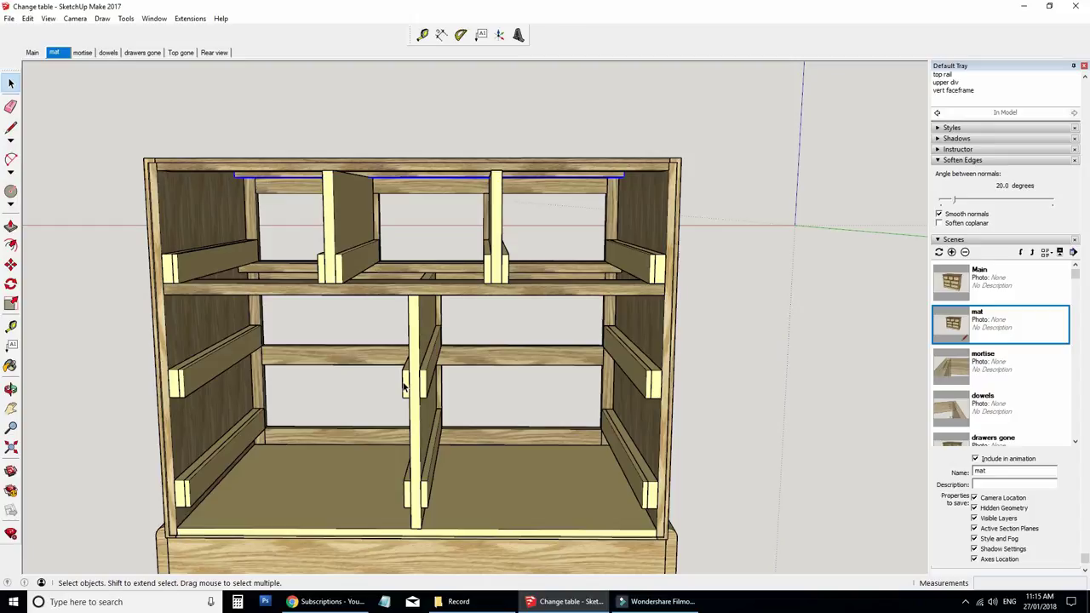
pyautogui.moveTo(406, 372)
pyautogui.mouseDown(button='middle')
pyautogui.moveTo(333, 392)
pyautogui.moveTo(397, 382)
pyautogui.mouseUp(button='middle')
pyautogui.click(399, 322)
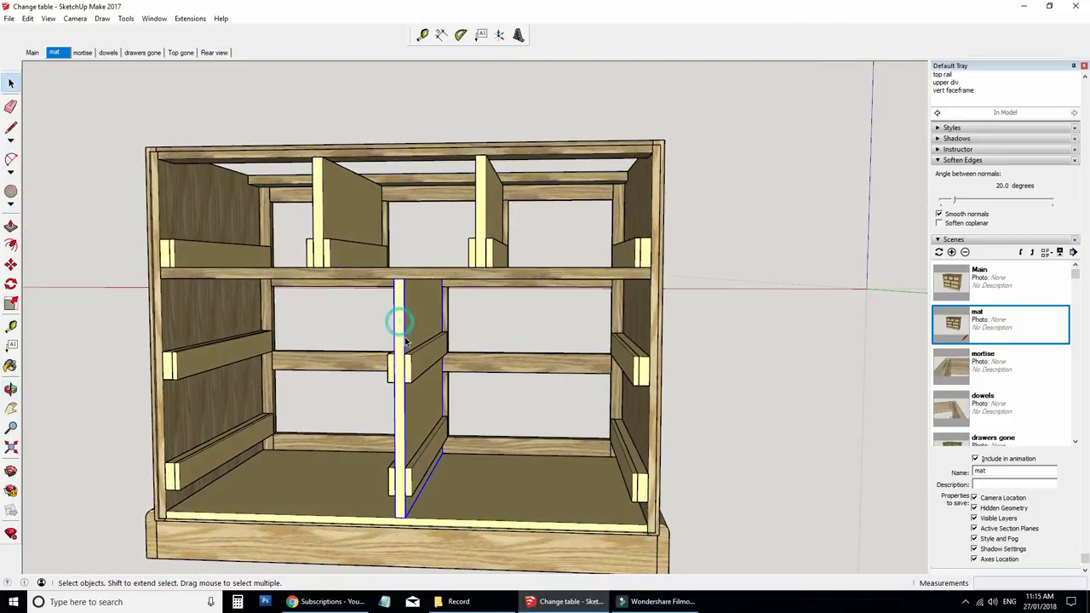
pyautogui.moveTo(405, 340); pyautogui.dragTo(390, 379, button='middle')
pyautogui.click(390, 379)
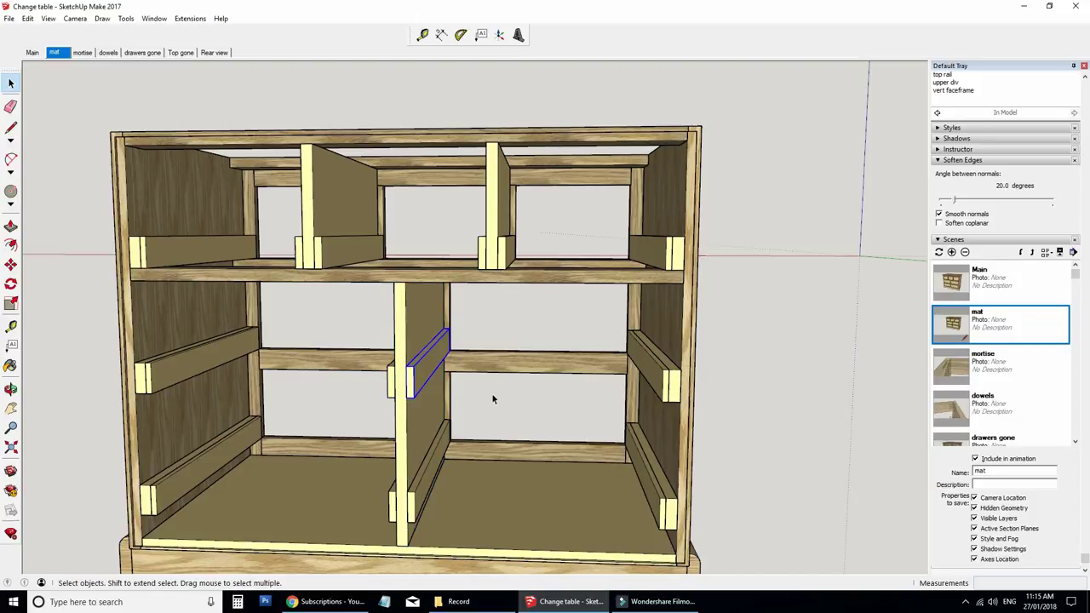
pyautogui.moveTo(402, 378); pyautogui.dragTo(404, 342, button='middle')
pyautogui.scroll(8, 405, 341)
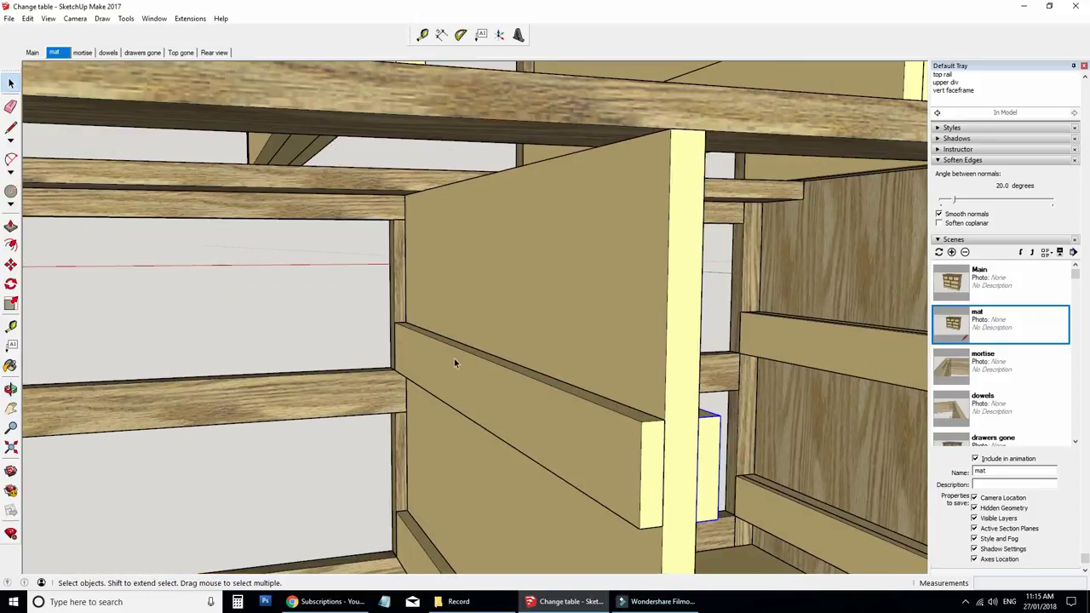
pyautogui.scroll(5, 390, 304)
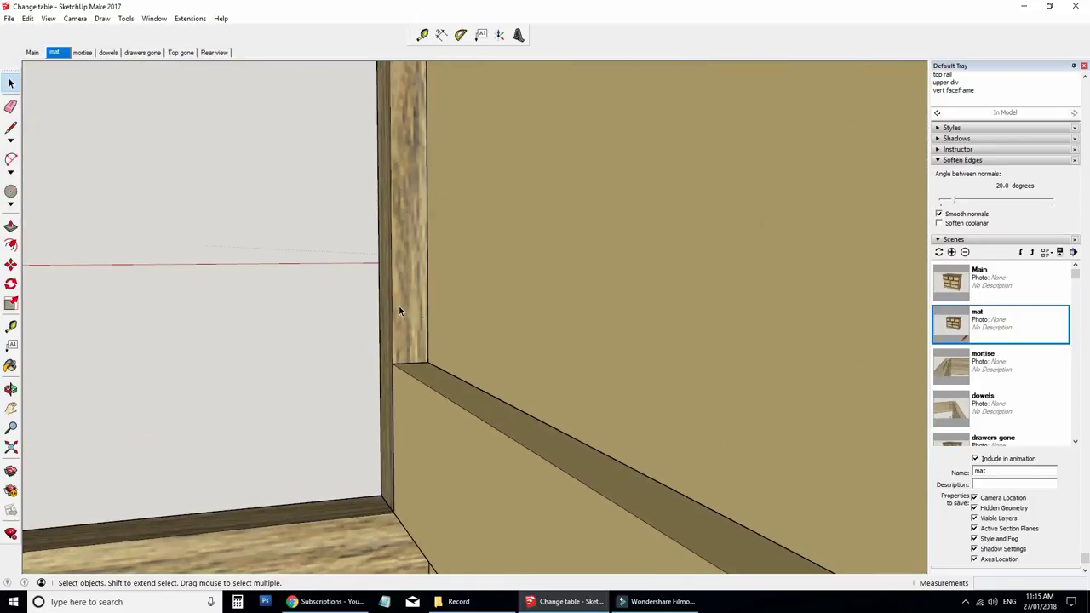
pyautogui.moveTo(385, 315); pyautogui.dragTo(382, 319, button='middle')
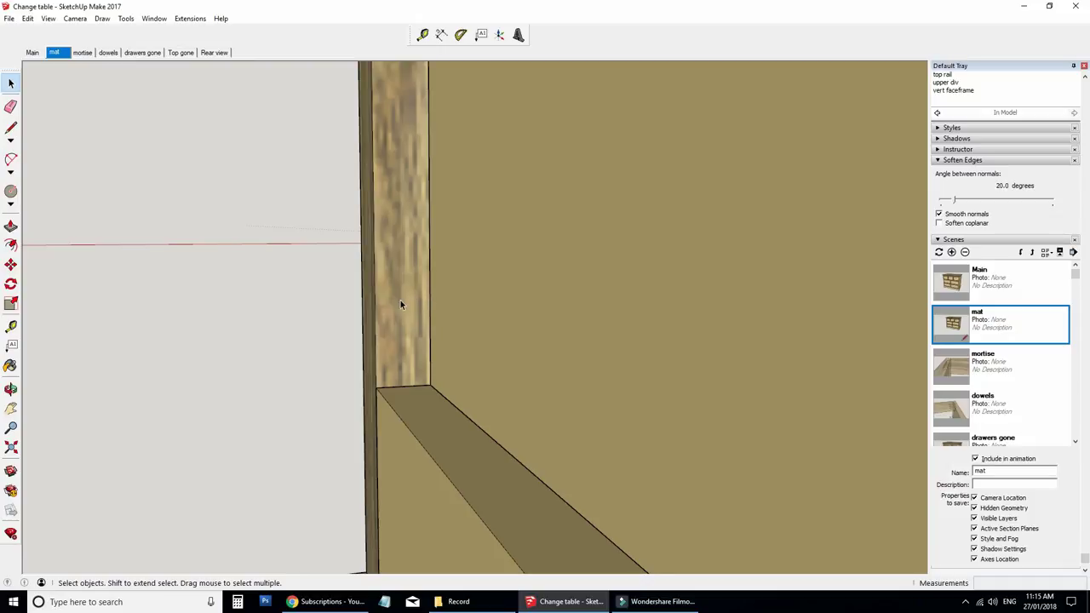
pyautogui.click(371, 296)
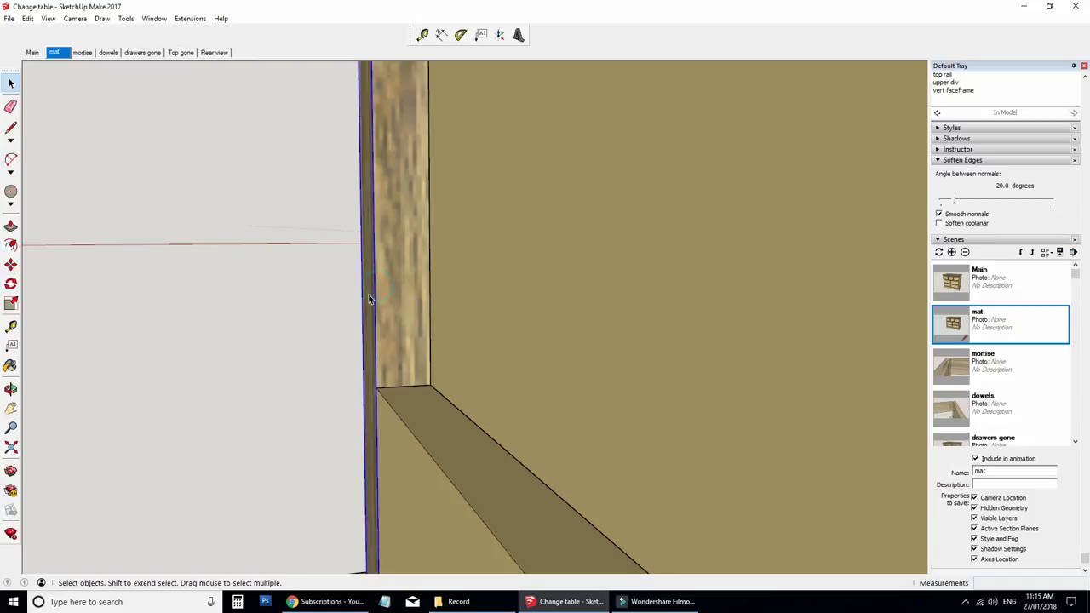
pyautogui.moveTo(372, 296); pyautogui.dragTo(376, 384, button='middle')
pyautogui.scroll(-10, 376, 385)
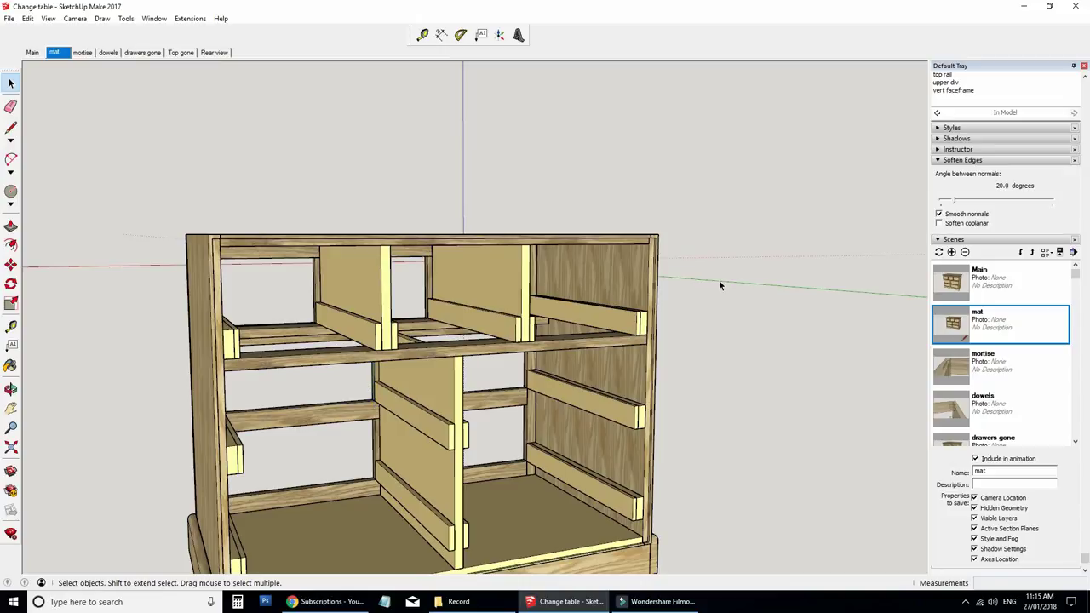
pyautogui.moveTo(630, 341)
pyautogui.mouseDown(button='middle')
pyautogui.moveTo(389, 433)
pyautogui.moveTo(385, 352)
pyautogui.mouseUp(button='middle')
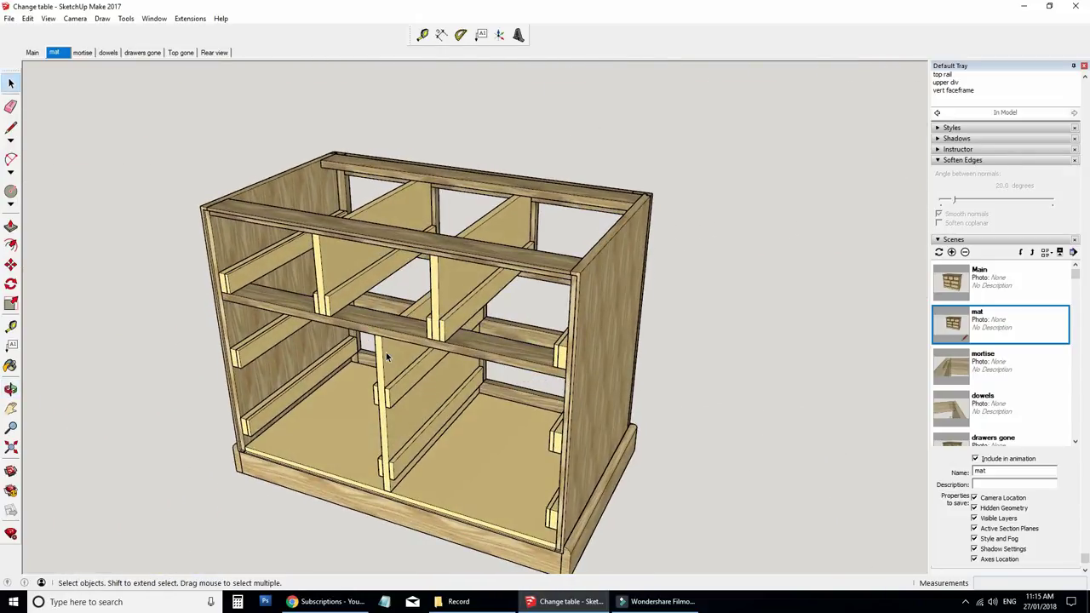
# Select the middle front rail, top rails and right side panel near the upper right corner.
pyautogui.click(382, 325)
pyautogui.click(457, 185)
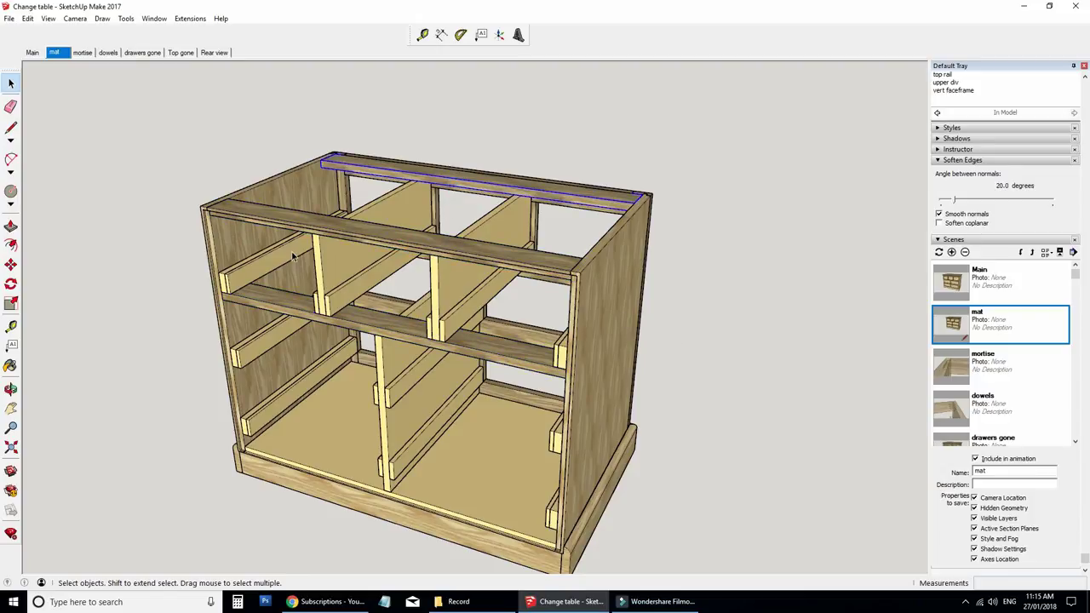
pyautogui.moveTo(442, 341); pyautogui.dragTo(563, 253, button='middle')
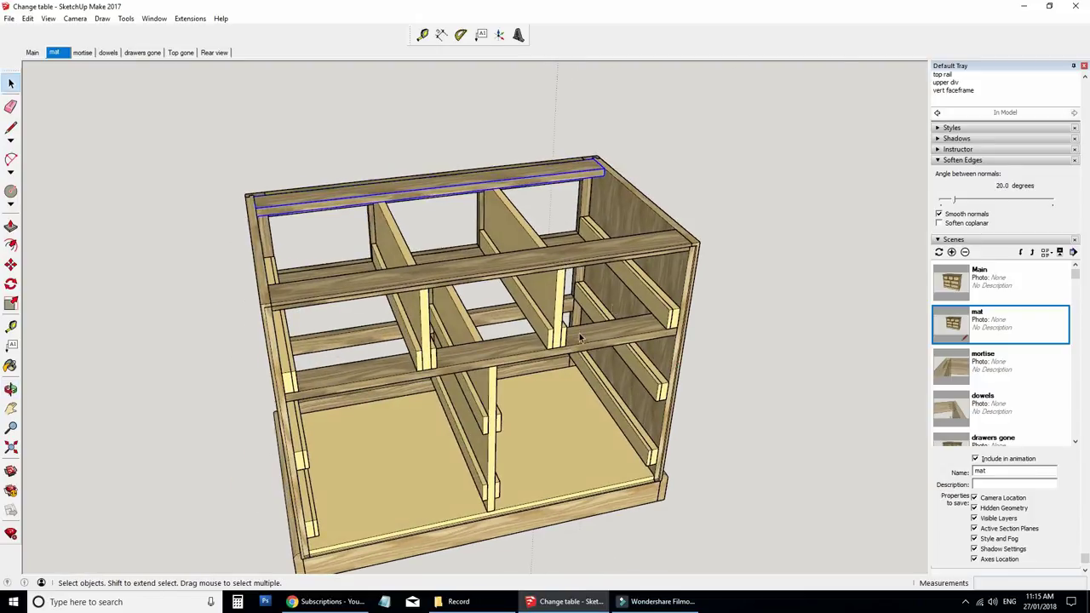
pyautogui.moveTo(579, 339); pyautogui.dragTo(528, 241, button='middle')
pyautogui.scroll(6, 569, 250)
pyautogui.click(461, 231)
pyautogui.click(559, 242)
pyautogui.moveTo(463, 245); pyautogui.dragTo(255, 247, button='middle')
# Open and close the Edit menu, then switch to the 'mortise' scene.
pyautogui.click(28, 17)
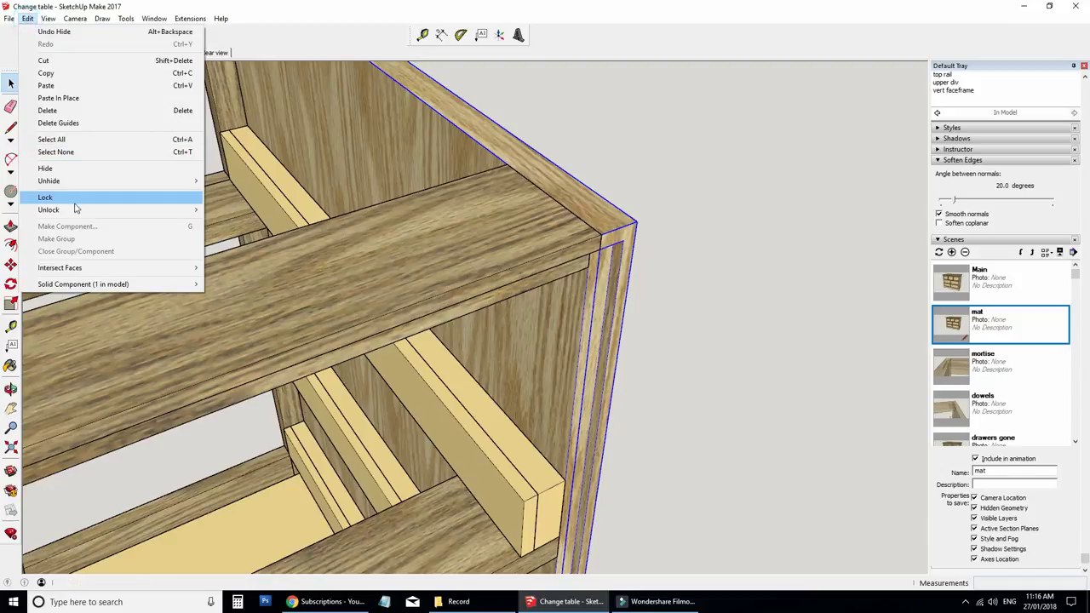
pyautogui.click(546, 74)
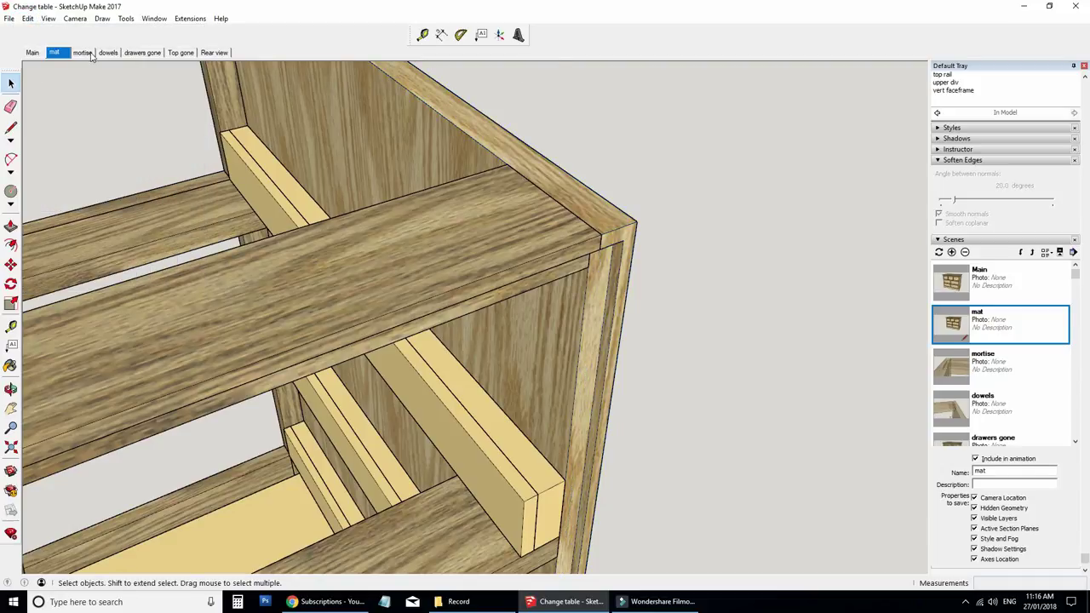
pyautogui.click(83, 52)
pyautogui.moveTo(365, 259); pyautogui.dragTo(360, 302, button='middle')
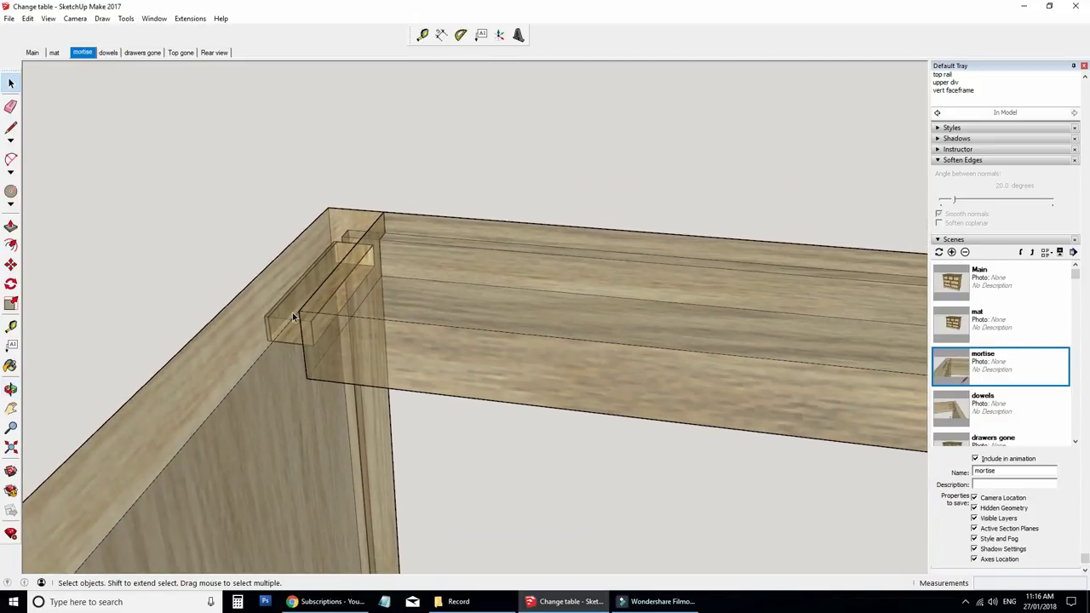
# Hide the top rail and orbit to face the empty mortise in the side panel.
pyautogui.moveTo(254, 314); pyautogui.dragTo(478, 299, button='middle')
pyautogui.click(456, 295)
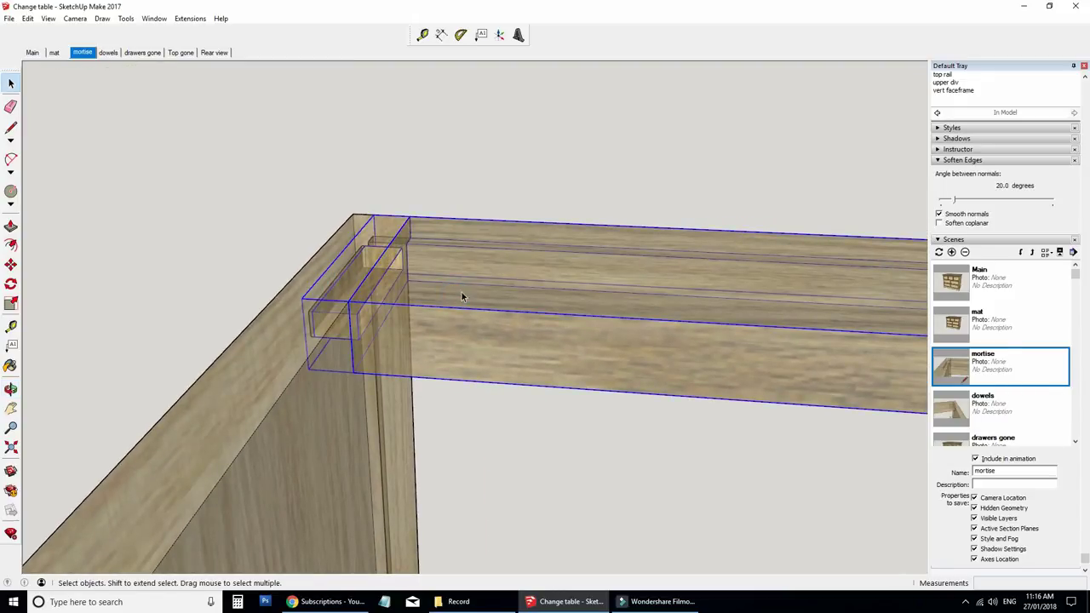
pyautogui.rightClick(466, 282)
pyautogui.click(486, 308)
pyautogui.moveTo(485, 308); pyautogui.dragTo(335, 270, button='middle')
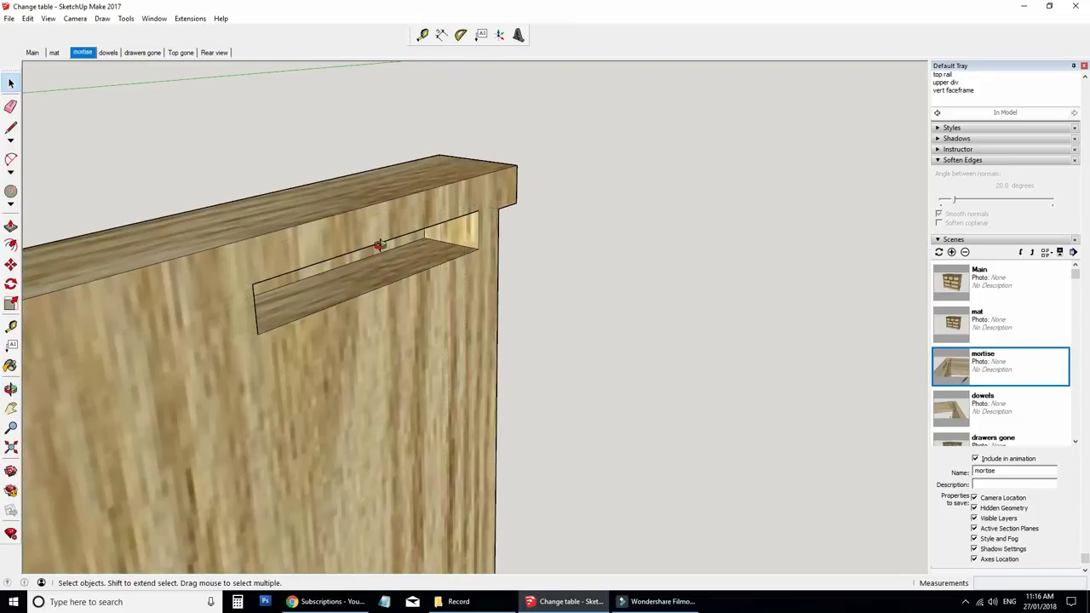
pyautogui.moveTo(380, 244); pyautogui.dragTo(309, 167, button='middle')
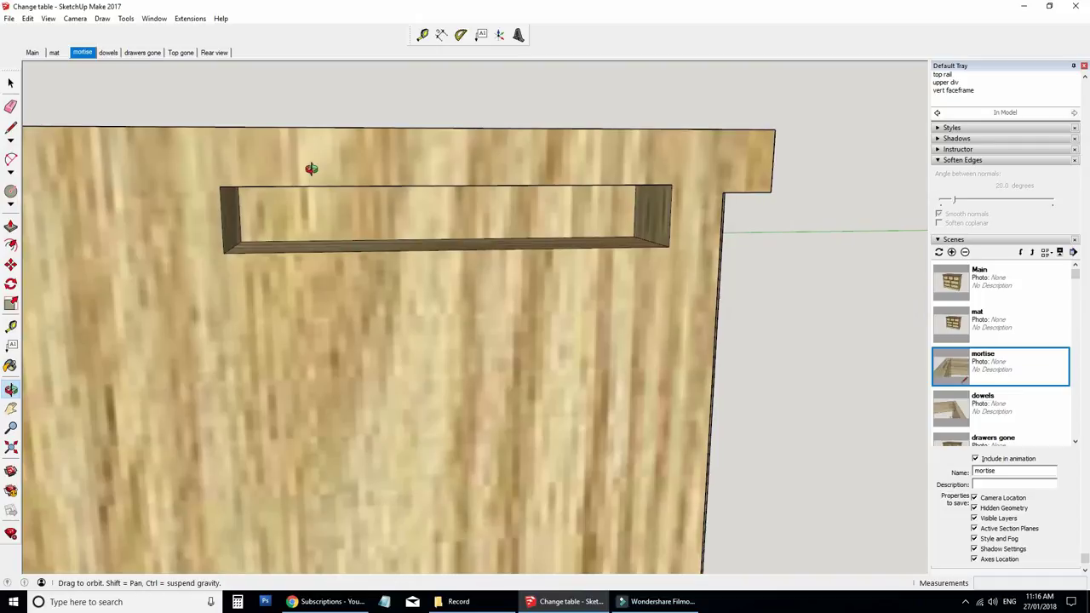
# Dimension the mortise: 51.3mm long and 6.3mm below the board top.
pyautogui.click(441, 34)
pyautogui.click(220, 187)
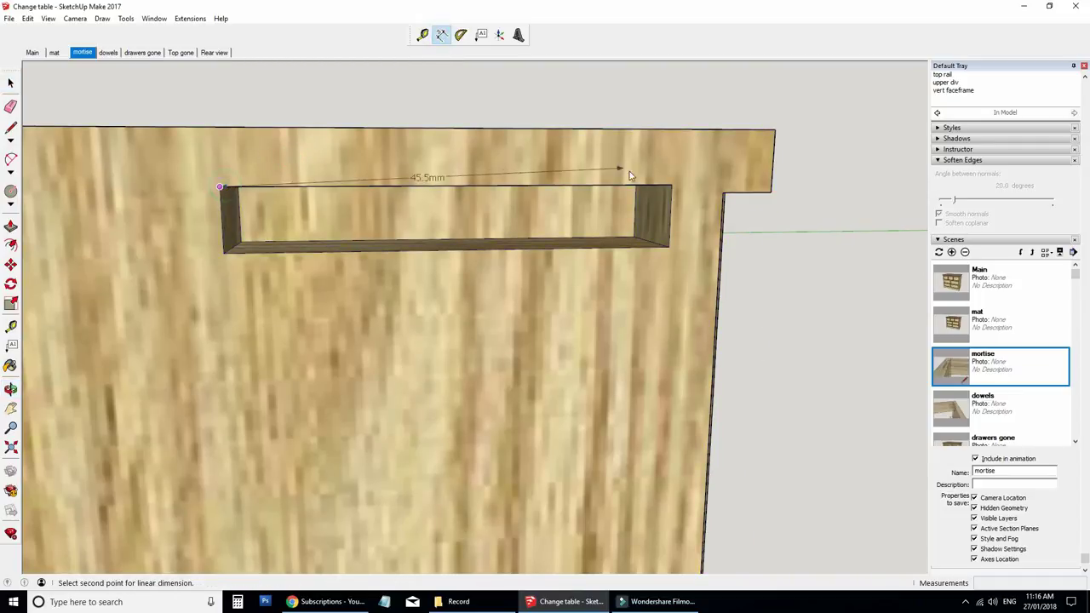
pyautogui.click(670, 185)
pyautogui.click(647, 101)
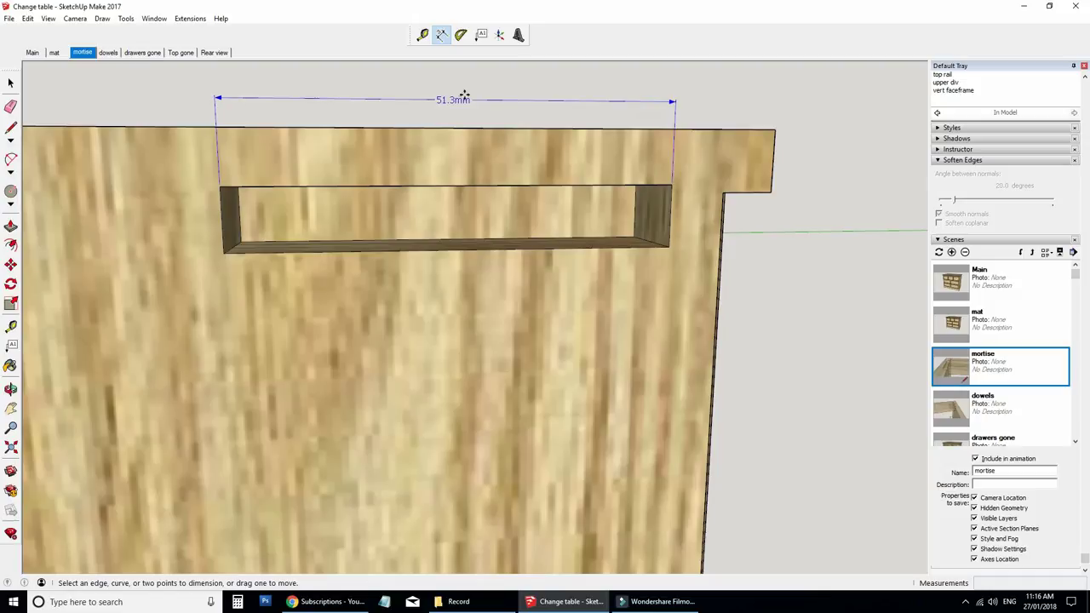
pyautogui.click(671, 185)
pyautogui.click(774, 130)
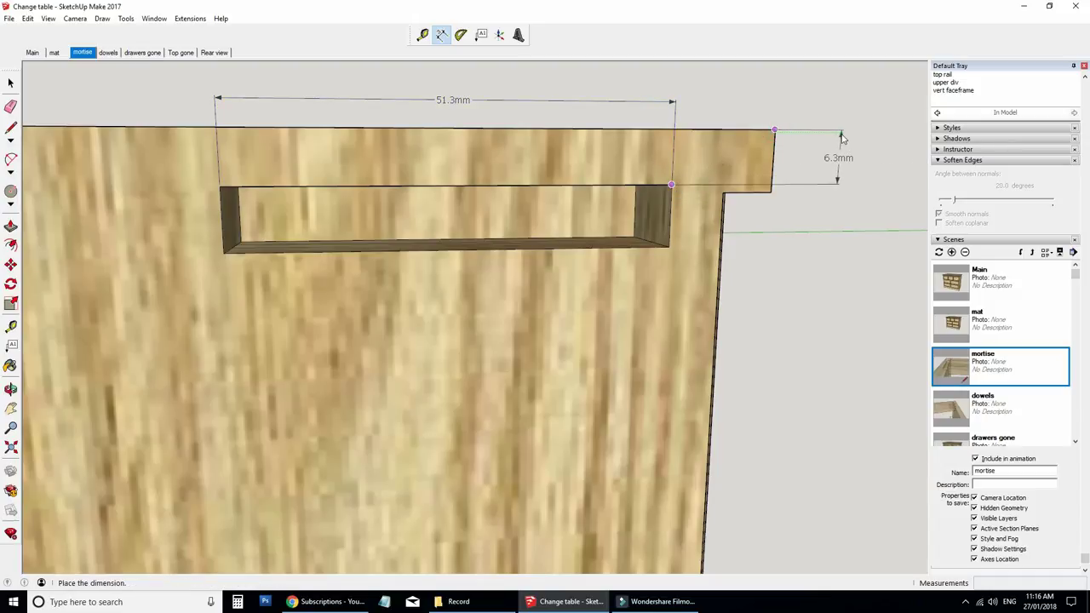
pyautogui.click(841, 136)
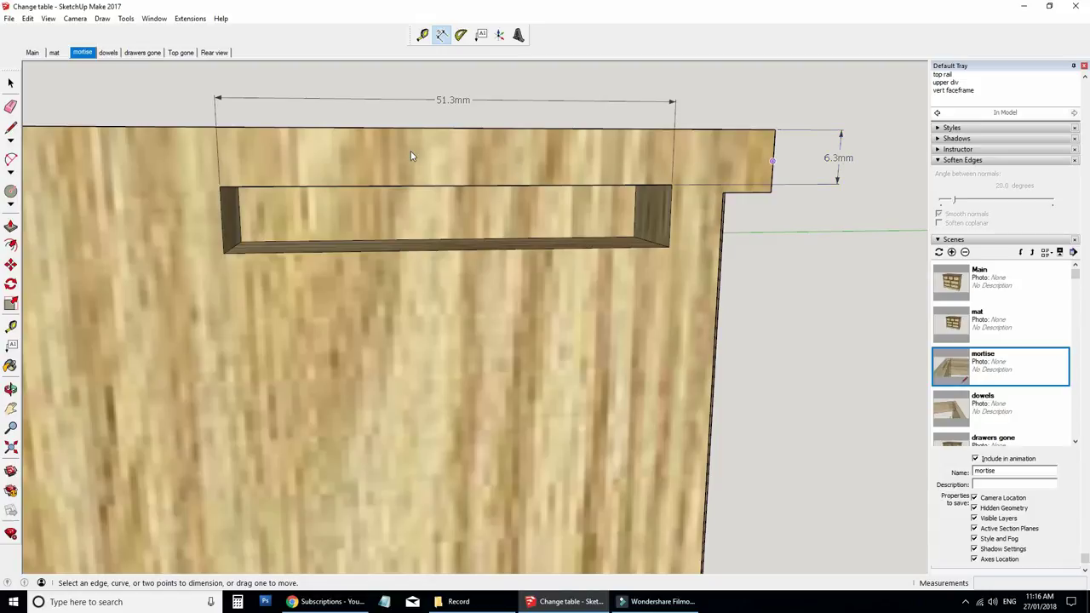
# Delete the 51.3mm dimension and reset the view to the 'mortise' scene.
pyautogui.moveTo(410, 153); pyautogui.dragTo(554, 213, button='middle')
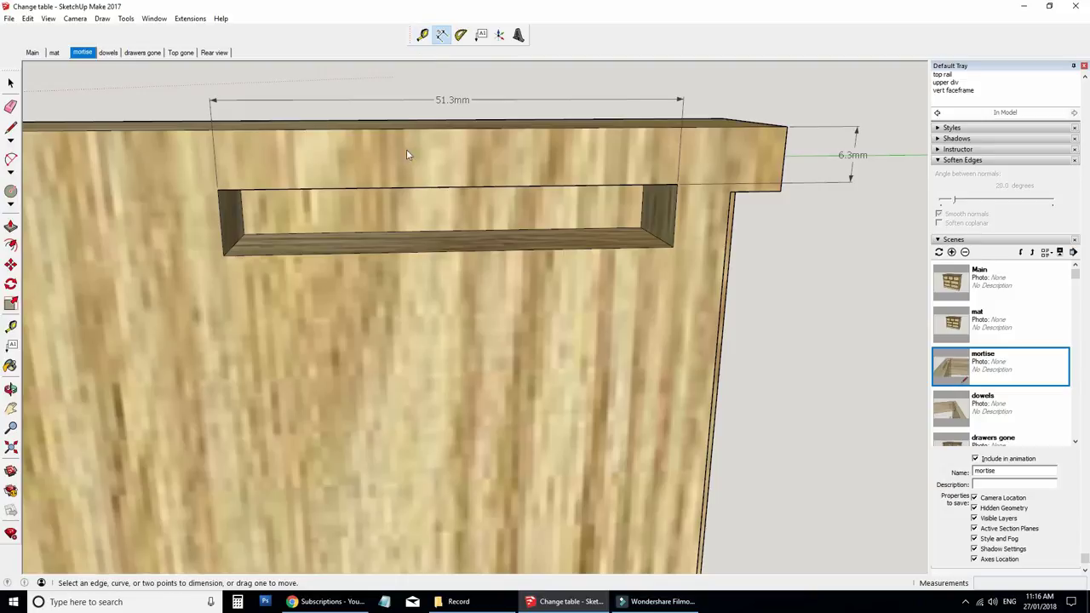
pyautogui.press('space')
pyautogui.click(451, 98)
pyautogui.press('Delete')
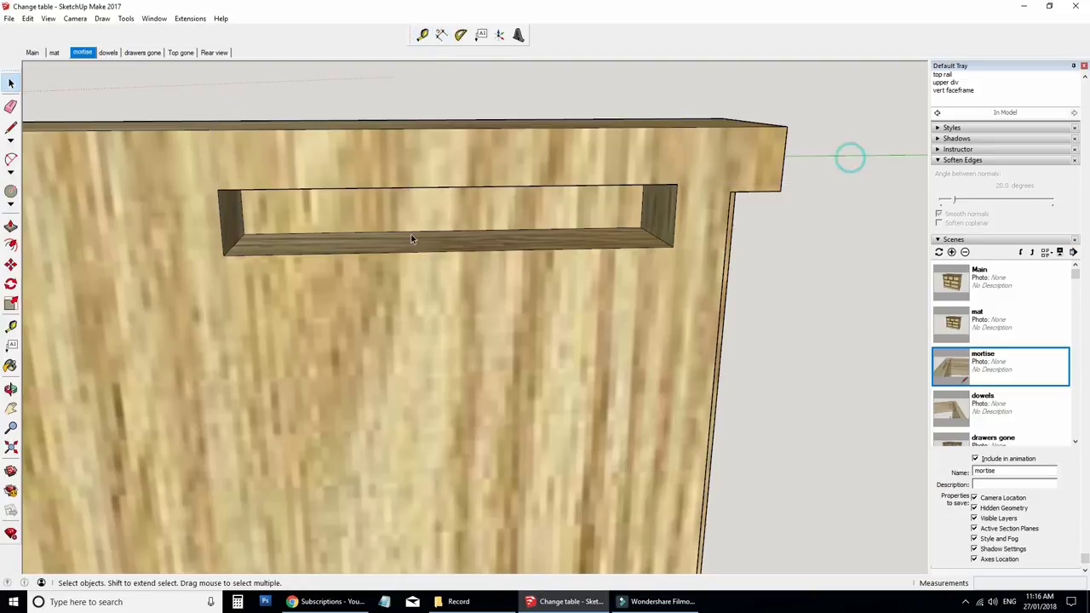
pyautogui.click(82, 53)
# Switch to the 'dowels' scene and hide the top rail to reveal three dowel holes.
pyautogui.click(108, 53)
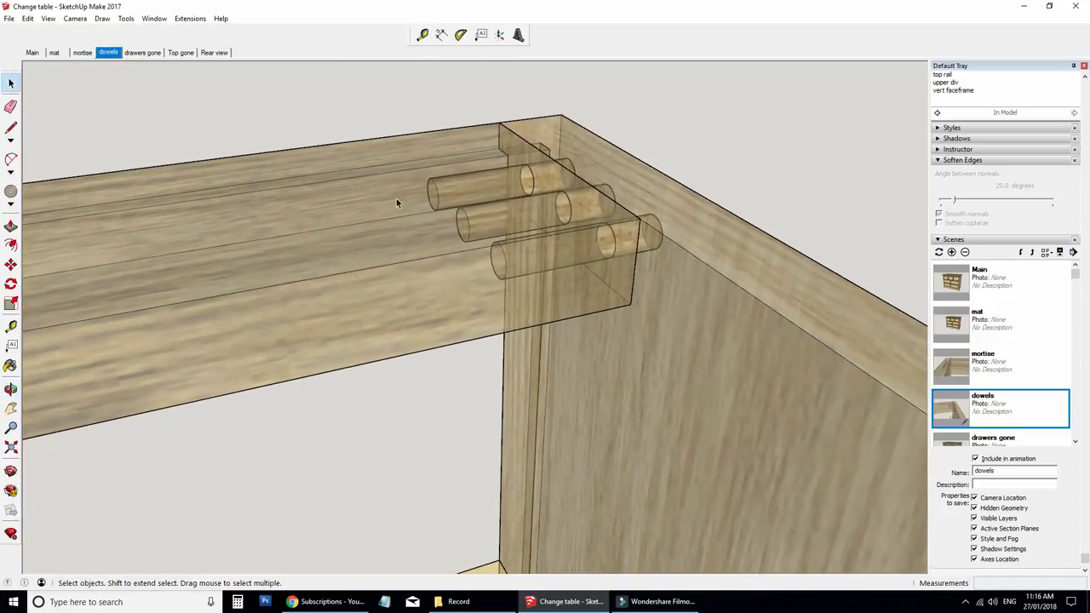
pyautogui.rightClick(413, 200)
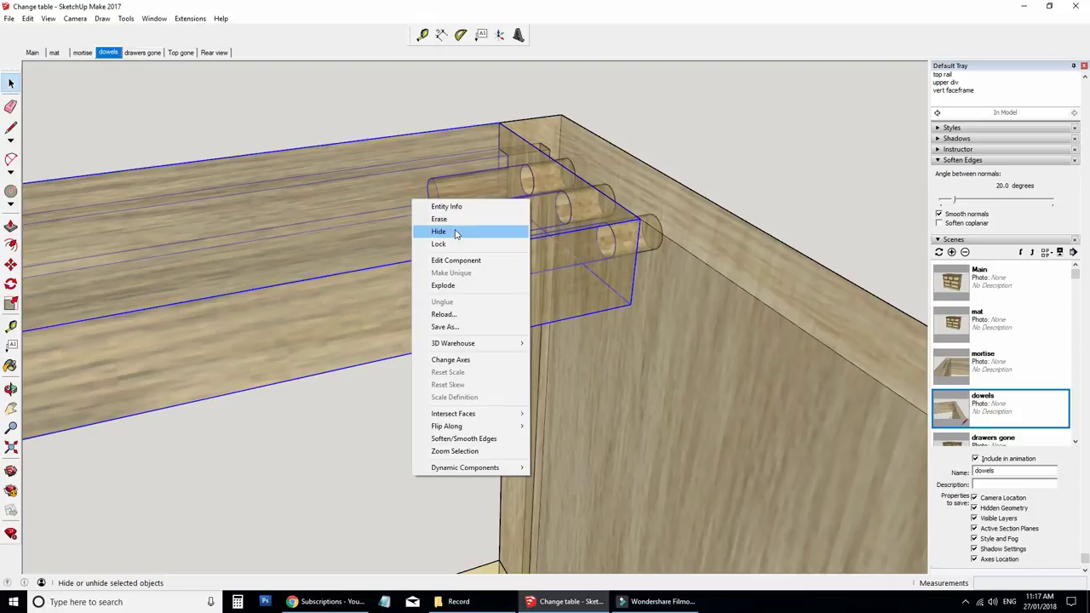
pyautogui.click(454, 228)
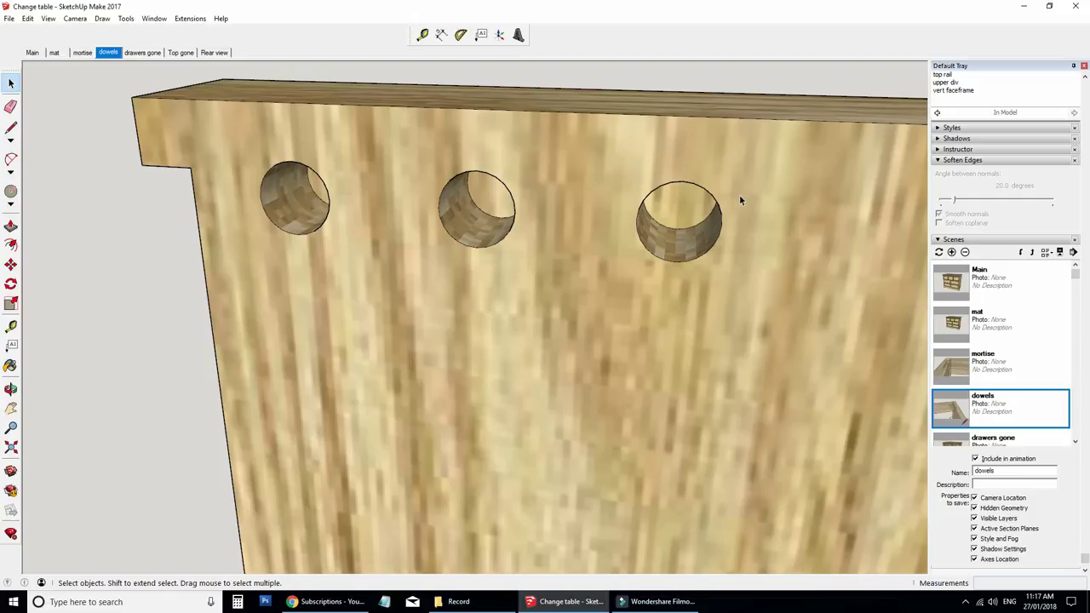
pyautogui.scroll(-3, 657, 201)
pyautogui.moveTo(652, 201); pyautogui.dragTo(637, 205, button='middle')
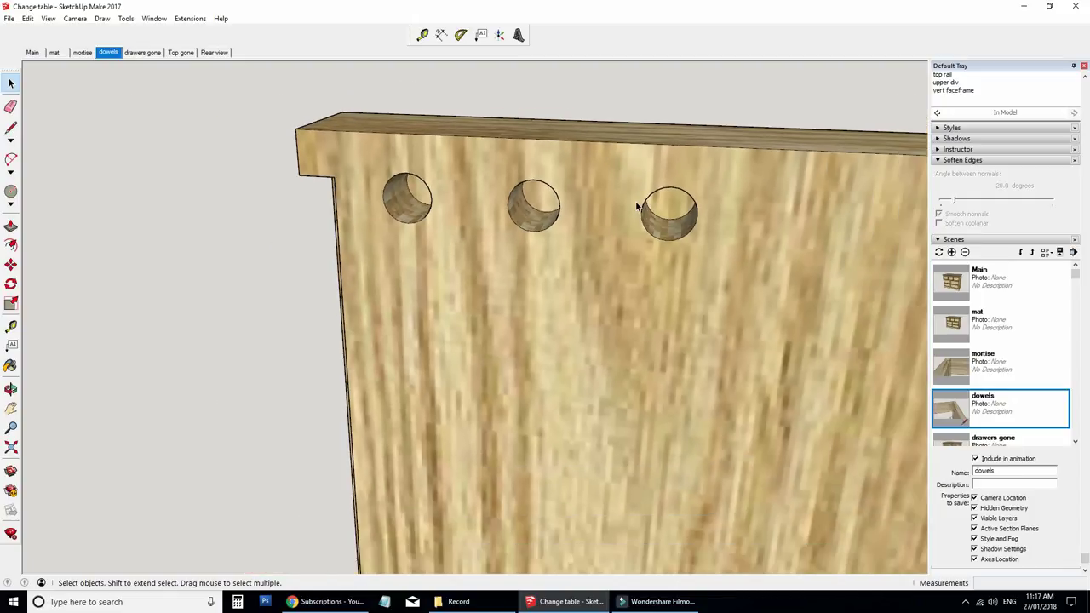
pyautogui.moveTo(723, 207); pyautogui.dragTo(417, 368, button='middle')
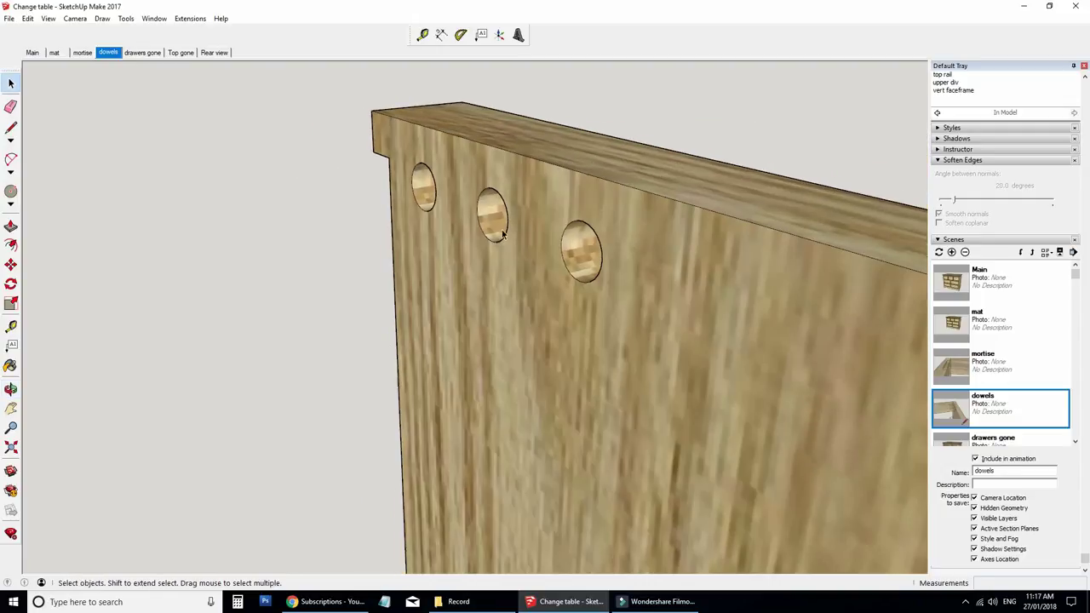
pyautogui.scroll(-5, 502, 235)
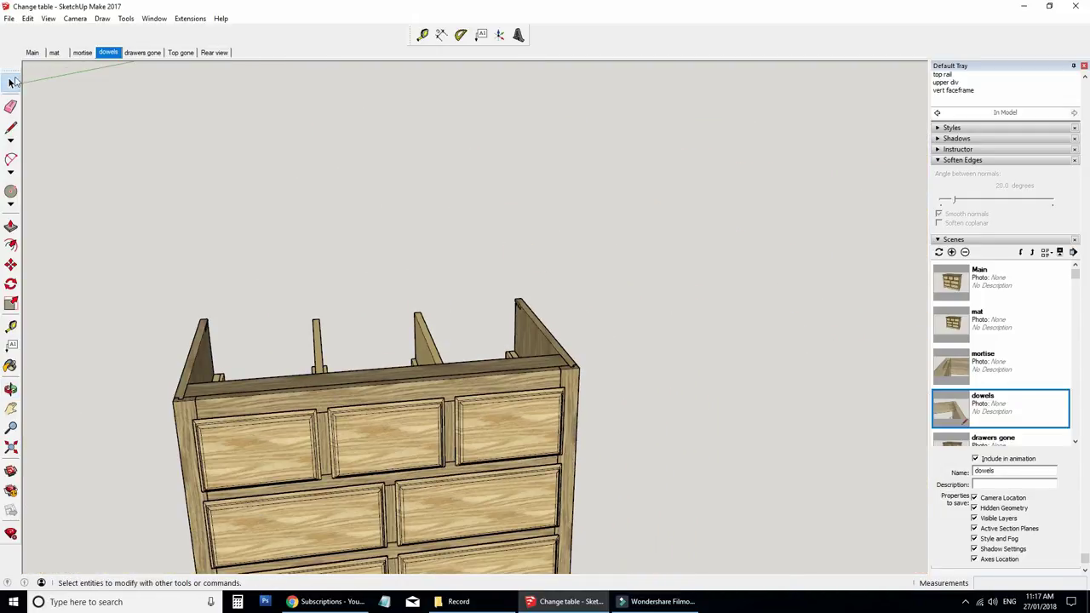
# Switch to the 'mat' scene and orbit around to the chest's left side.
pyautogui.click(55, 53)
pyautogui.moveTo(578, 332); pyautogui.dragTo(167, 359, button='middle')
pyautogui.scroll(6, 479, 398)
pyautogui.scroll(-3, 272, 377)
pyautogui.moveTo(238, 356); pyautogui.dragTo(633, 406, button='middle')
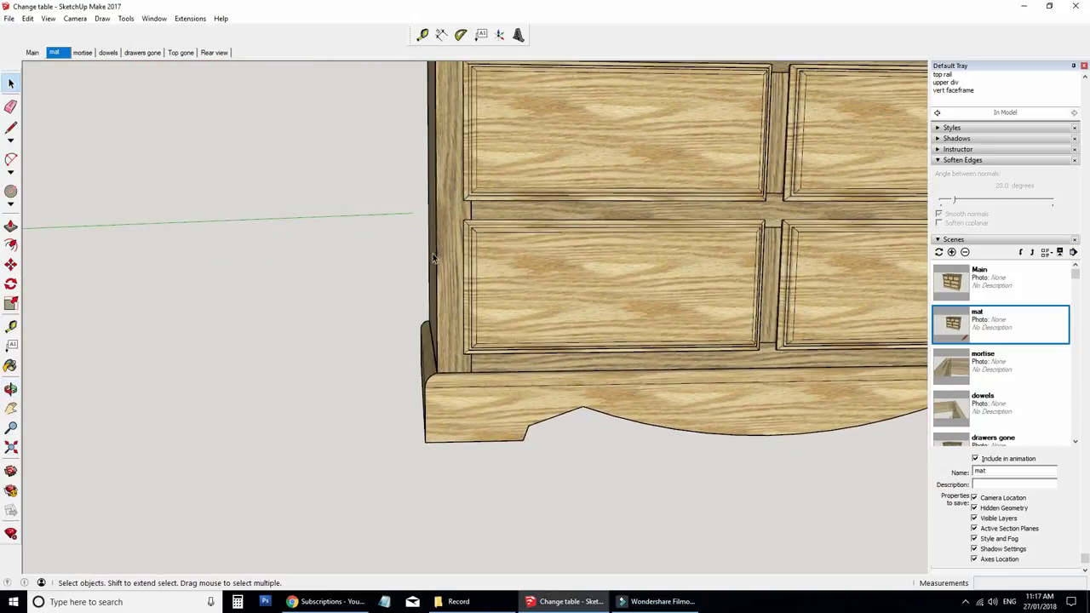
pyautogui.moveTo(433, 258); pyautogui.dragTo(547, 264, button='middle')
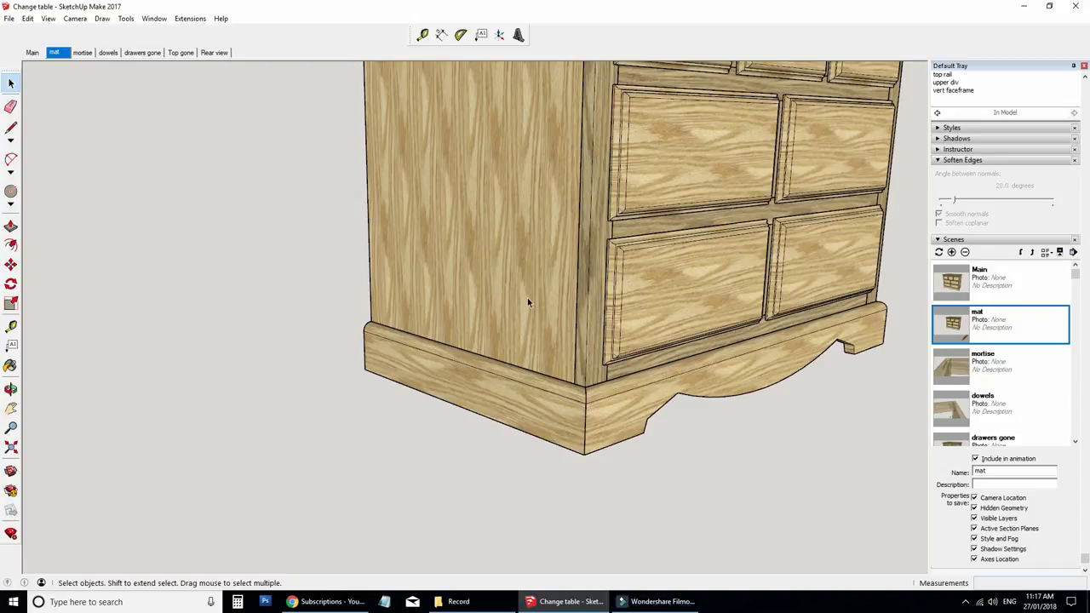
pyautogui.rightClick(545, 279)
pyautogui.click(608, 312)
pyautogui.scroll(3, 445, 418)
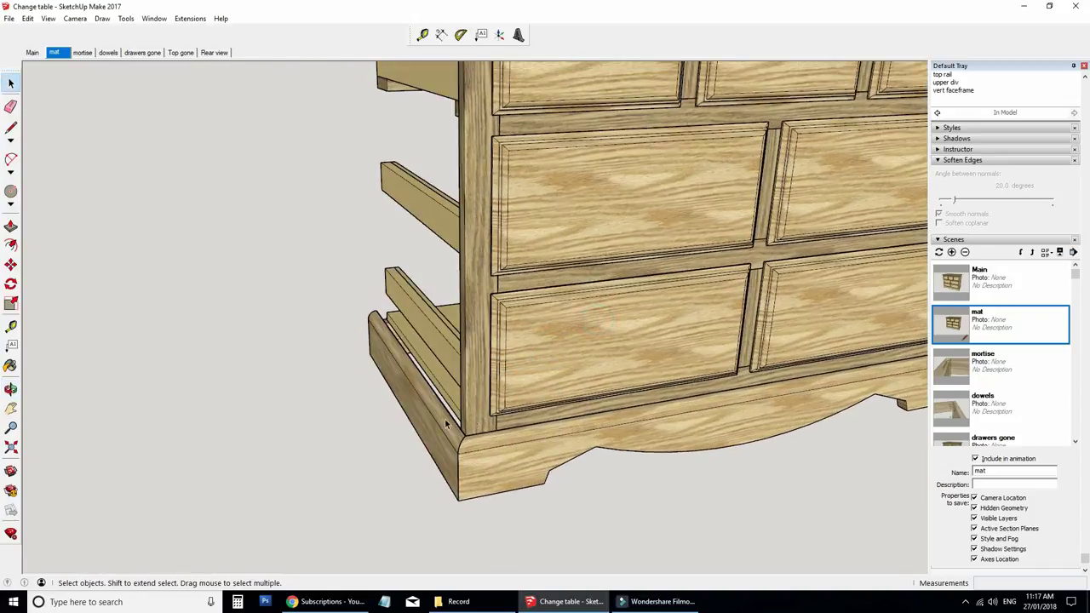
pyautogui.scroll(3, 444, 419)
pyautogui.moveTo(314, 304); pyautogui.dragTo(601, 266, button='middle')
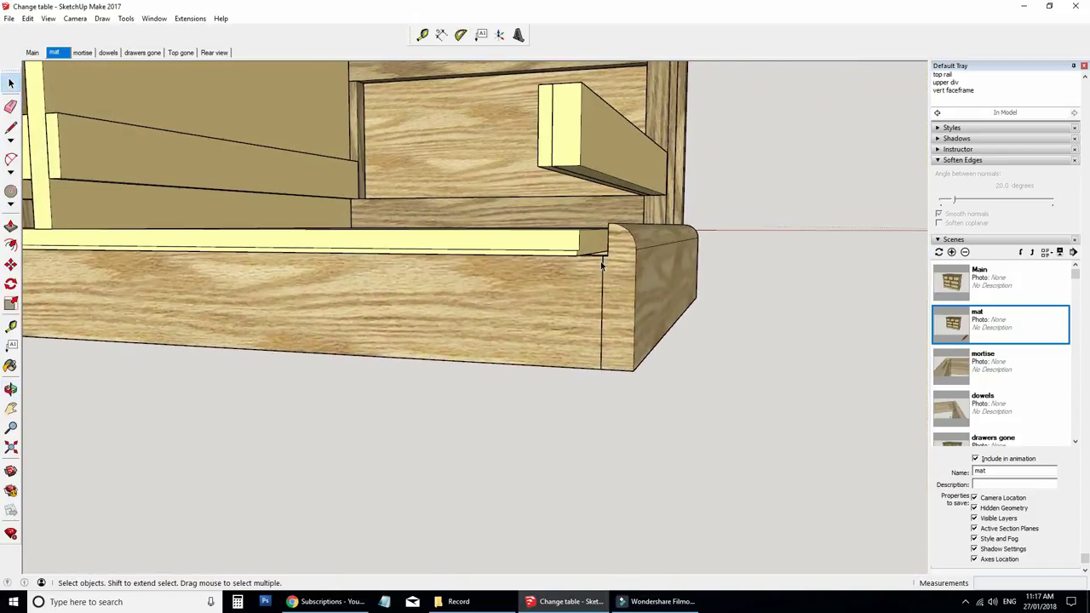
pyautogui.scroll(5, 601, 266)
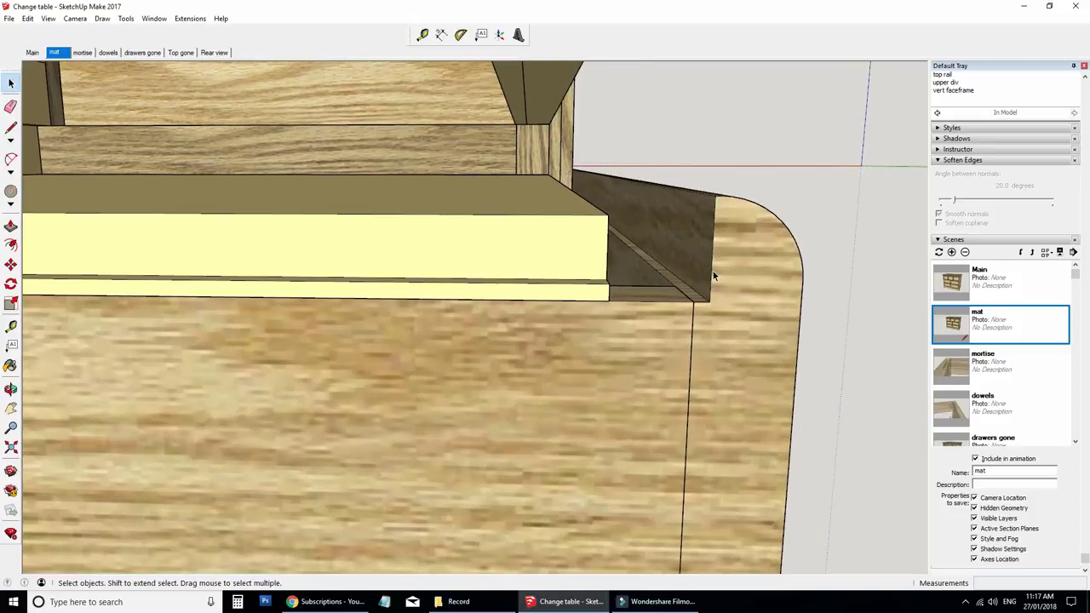
pyautogui.moveTo(713, 271); pyautogui.dragTo(675, 274, button='middle')
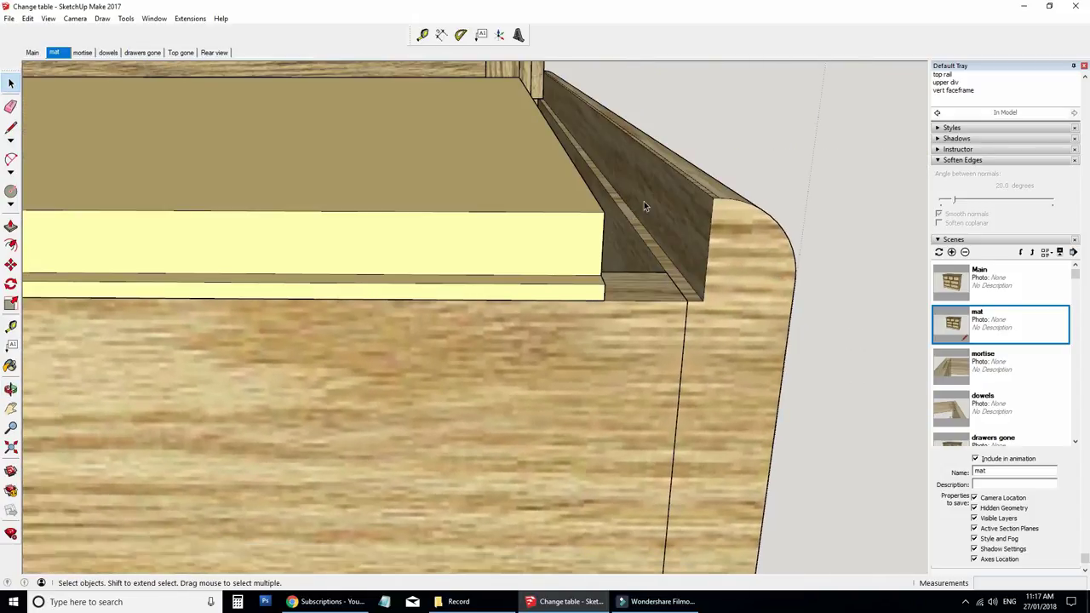
pyautogui.moveTo(644, 204); pyautogui.dragTo(616, 259, button='middle')
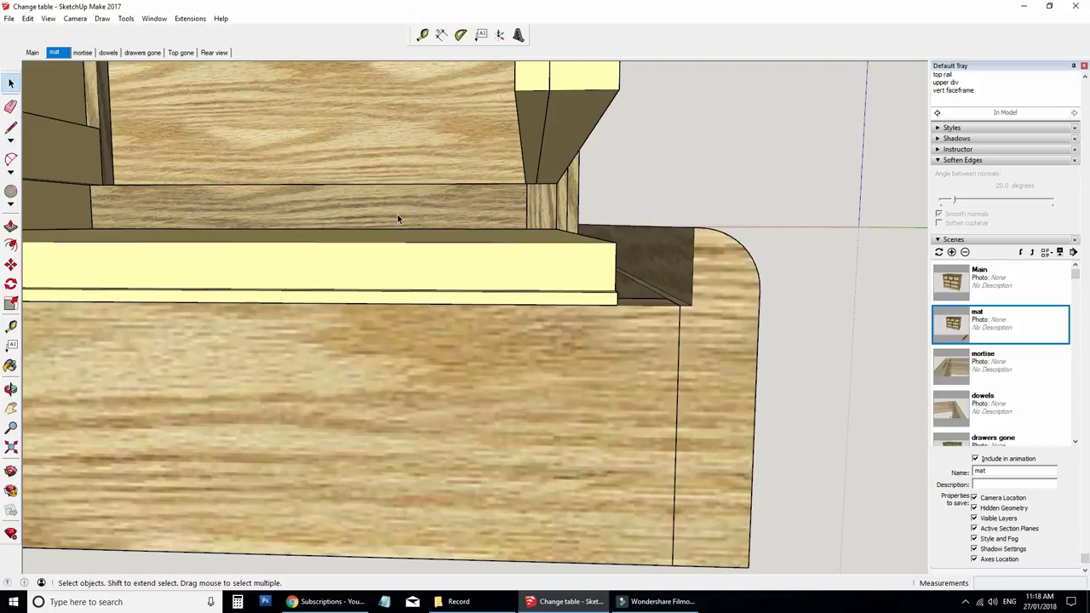
pyautogui.moveTo(397, 215); pyautogui.dragTo(746, 413, button='middle')
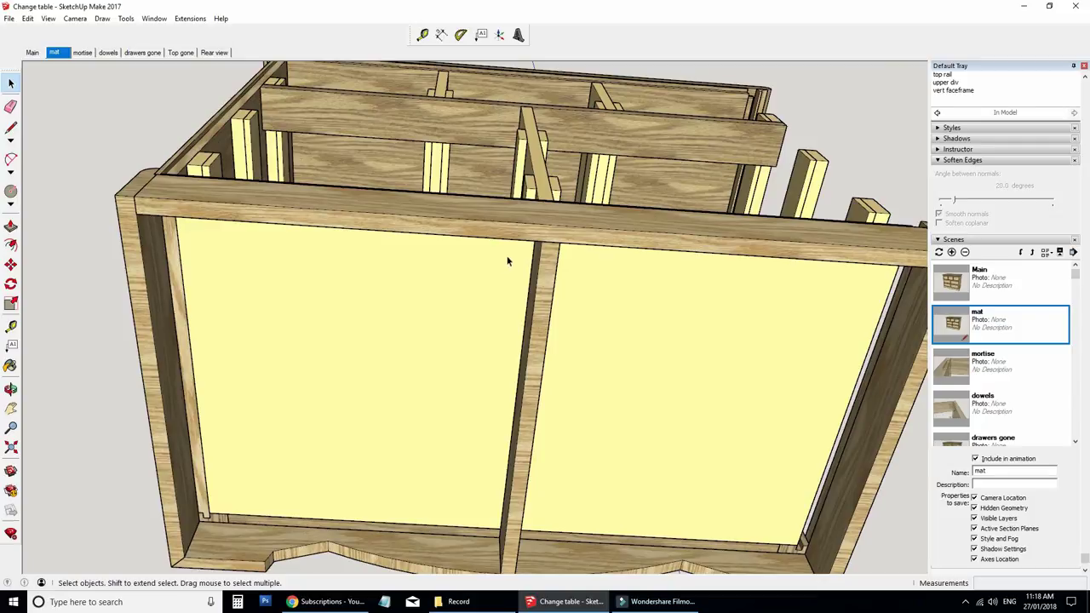
pyautogui.moveTo(512, 327); pyautogui.dragTo(335, 412, button='middle')
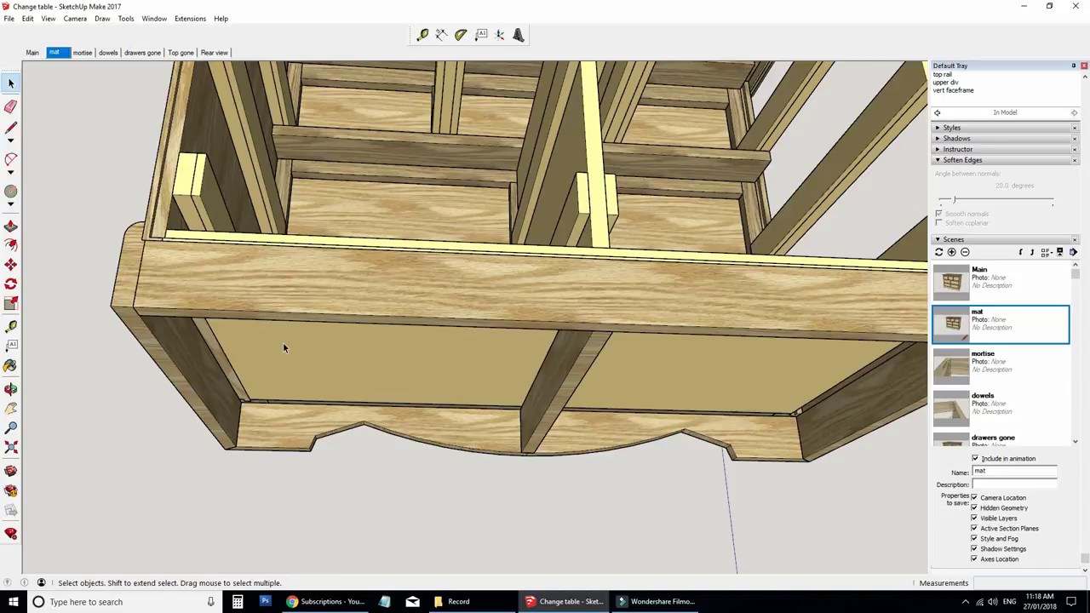
pyautogui.moveTo(283, 347); pyautogui.dragTo(647, 434, button='middle')
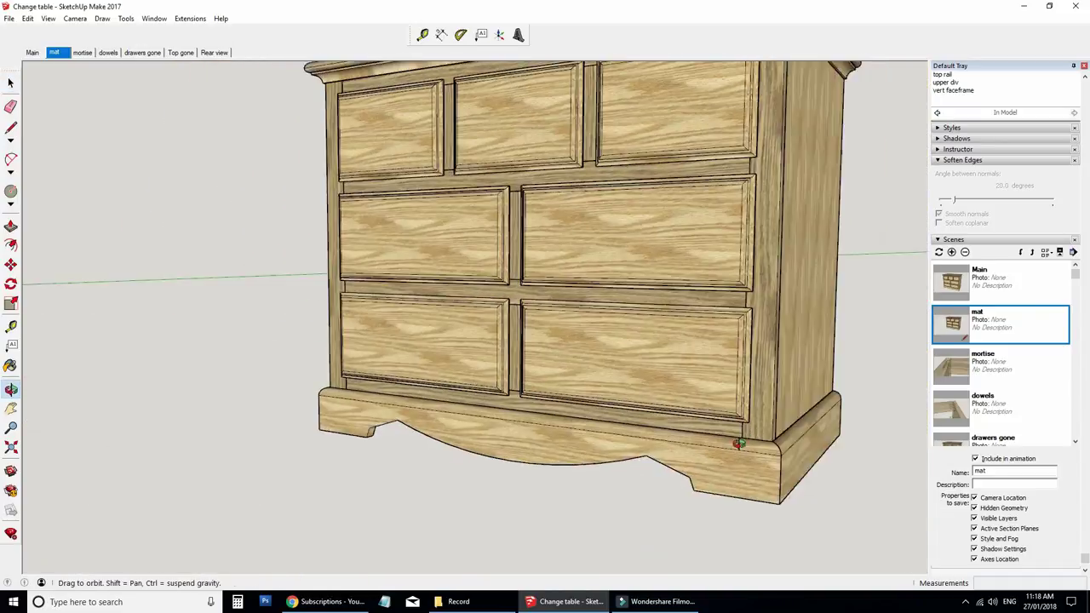
pyautogui.scroll(-3, 630, 430)
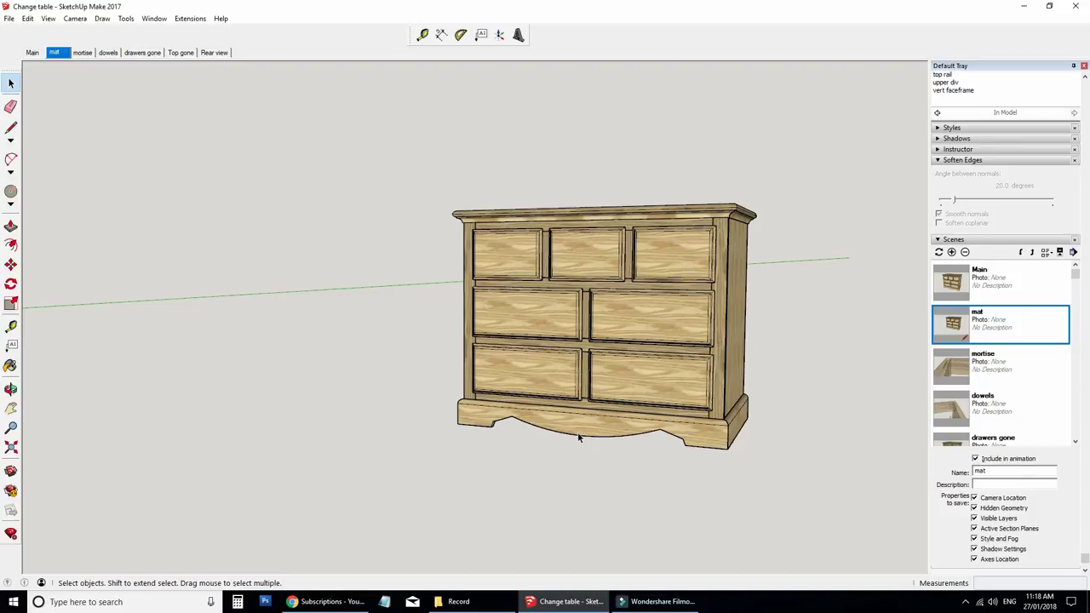
pyautogui.moveTo(577, 434); pyautogui.dragTo(618, 465, button='middle')
pyautogui.scroll(10, 541, 472)
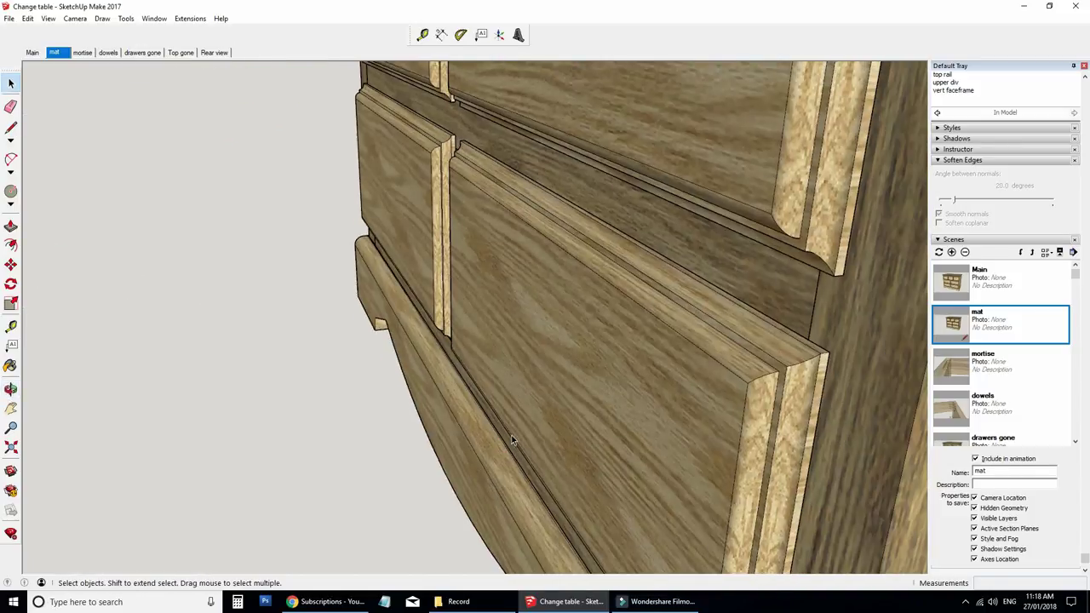
pyautogui.scroll(3, 503, 445)
pyautogui.scroll(-10, 502, 451)
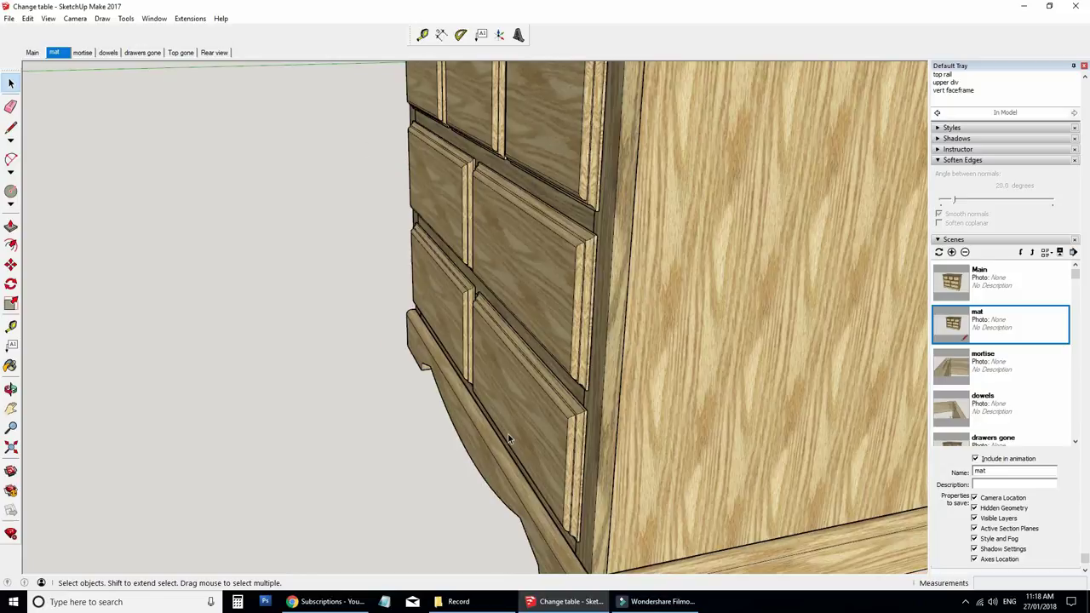
pyautogui.moveTo(341, 380); pyautogui.dragTo(460, 289, button='middle')
# Jump to the 'mat' scene and orbit around the chest's back and into its interior.
pyautogui.click(54, 53)
pyautogui.moveTo(358, 281); pyautogui.dragTo(54, 297, button='middle')
pyautogui.press('space')
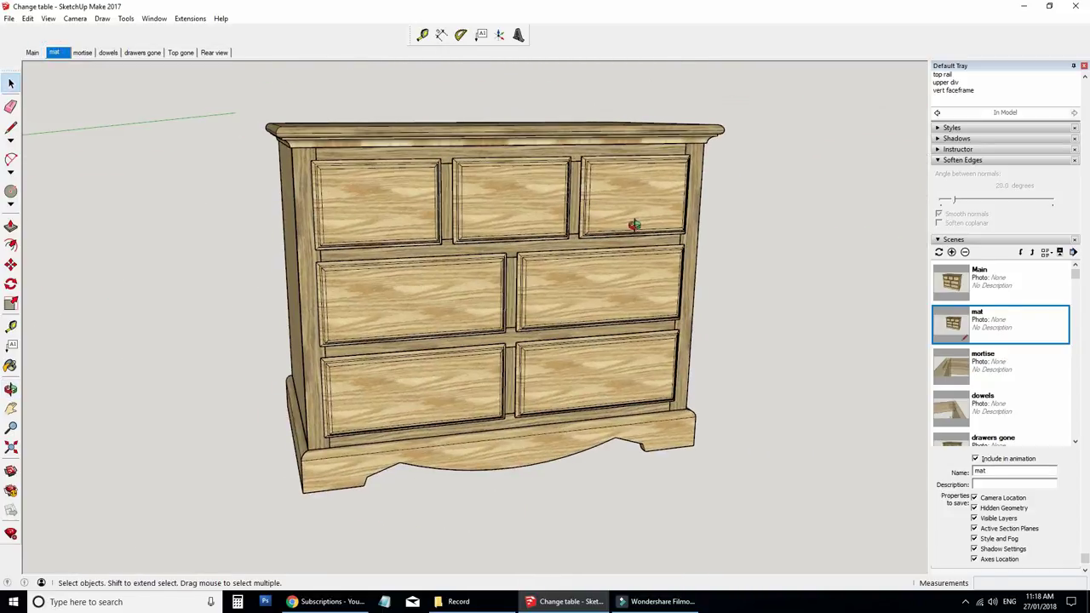
pyautogui.moveTo(635, 227); pyautogui.dragTo(659, 228, button='middle')
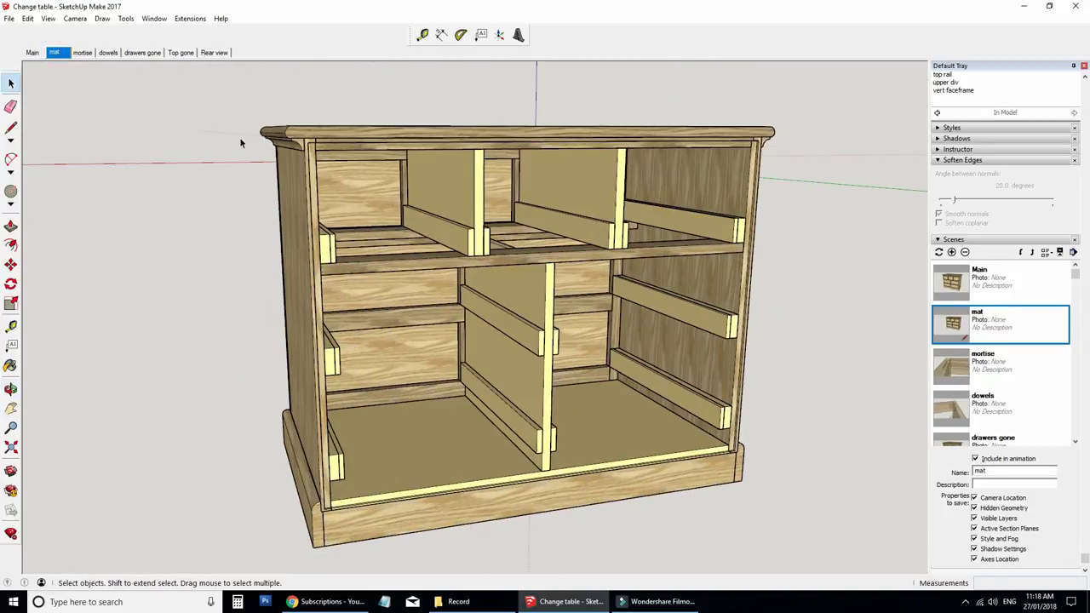
pyautogui.scroll(4, 240, 144)
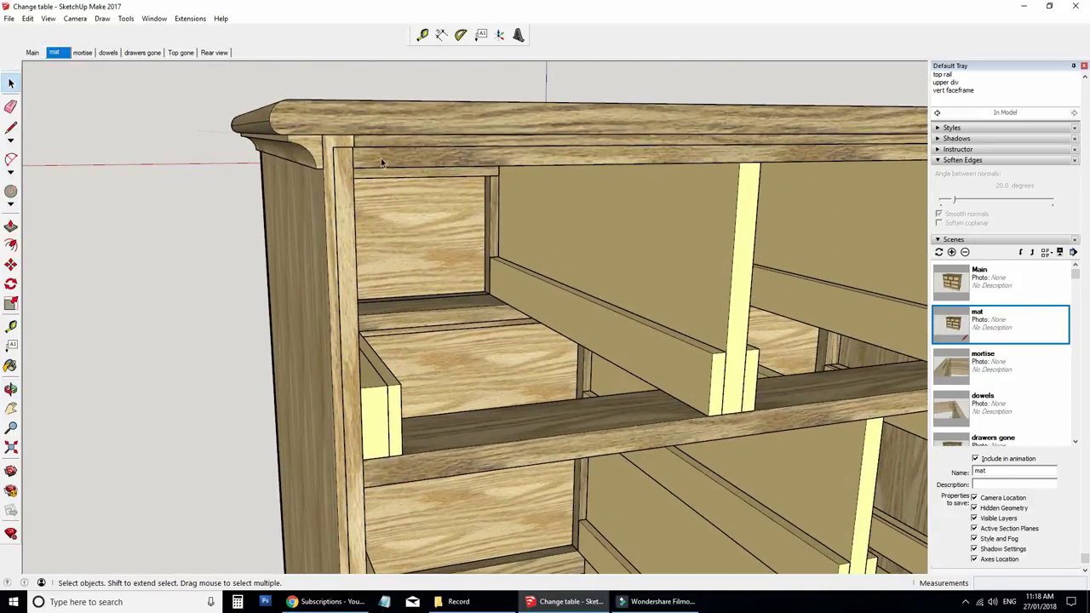
pyautogui.scroll(-6, 344, 160)
pyautogui.moveTo(726, 350); pyautogui.dragTo(647, 324, button='middle')
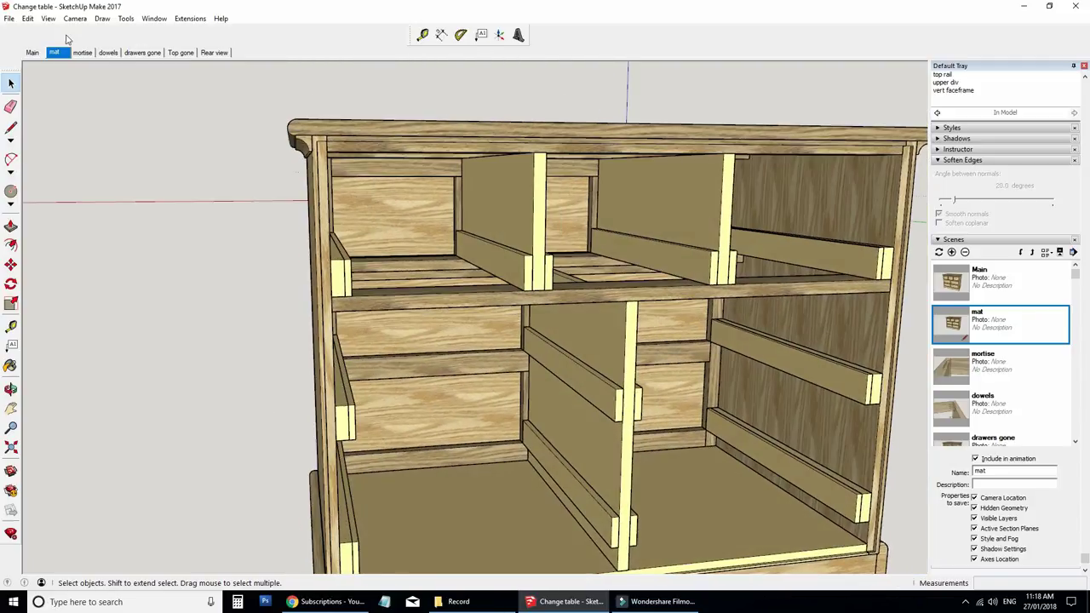
# Reveal all hidden geometry with Edit > Unhide > All.
pyautogui.click(27, 18)
pyautogui.moveTo(128, 210)
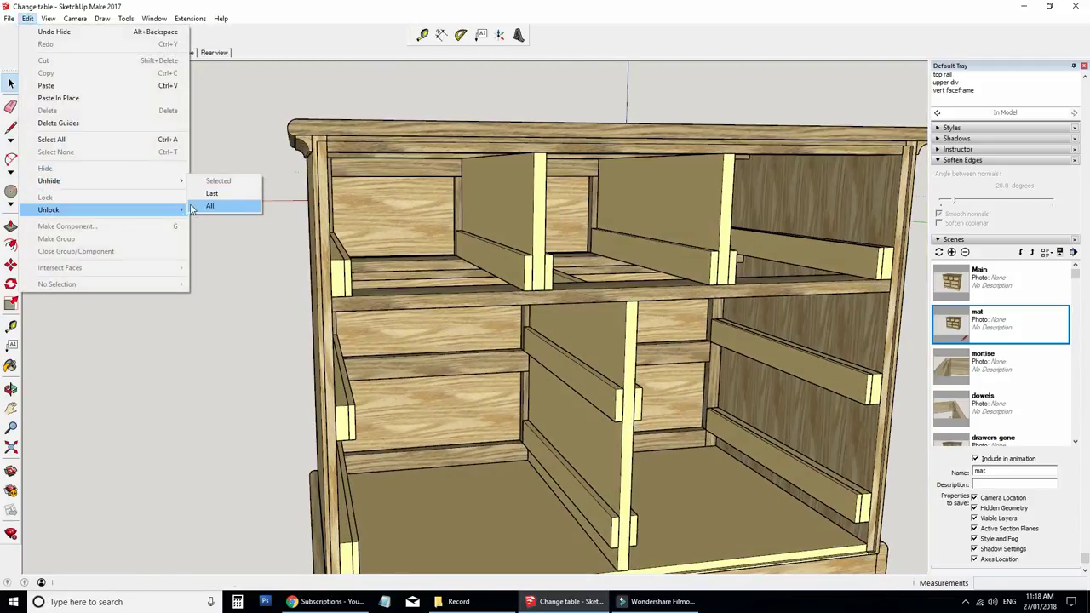
pyautogui.click(213, 207)
pyautogui.scroll(-8, 395, 292)
pyautogui.moveTo(395, 292); pyautogui.dragTo(489, 232, button='middle')
pyautogui.scroll(6, 492, 231)
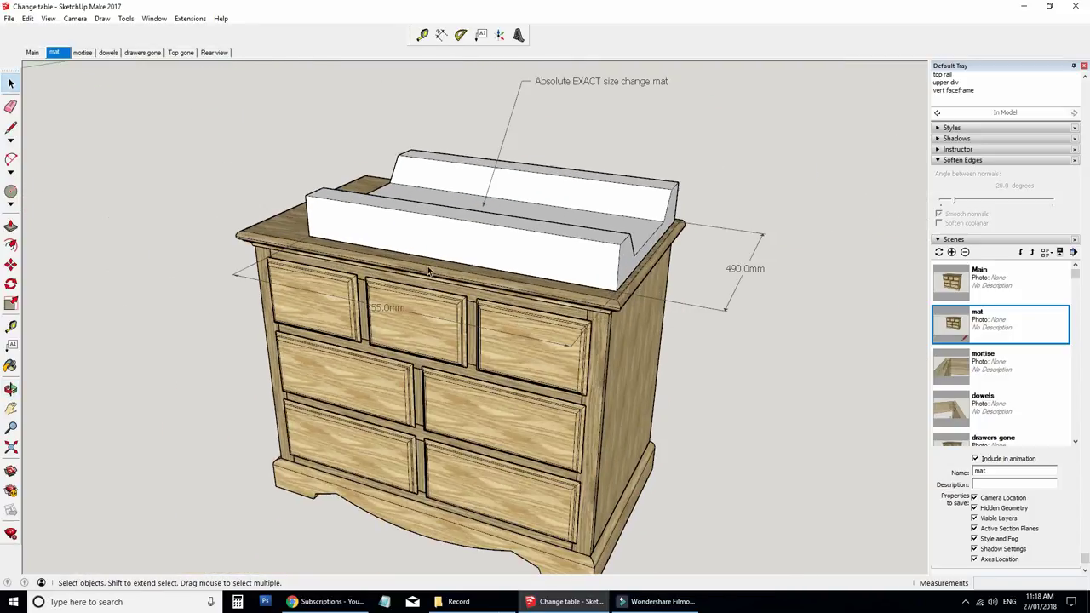
pyautogui.moveTo(428, 271); pyautogui.dragTo(515, 209, button='middle')
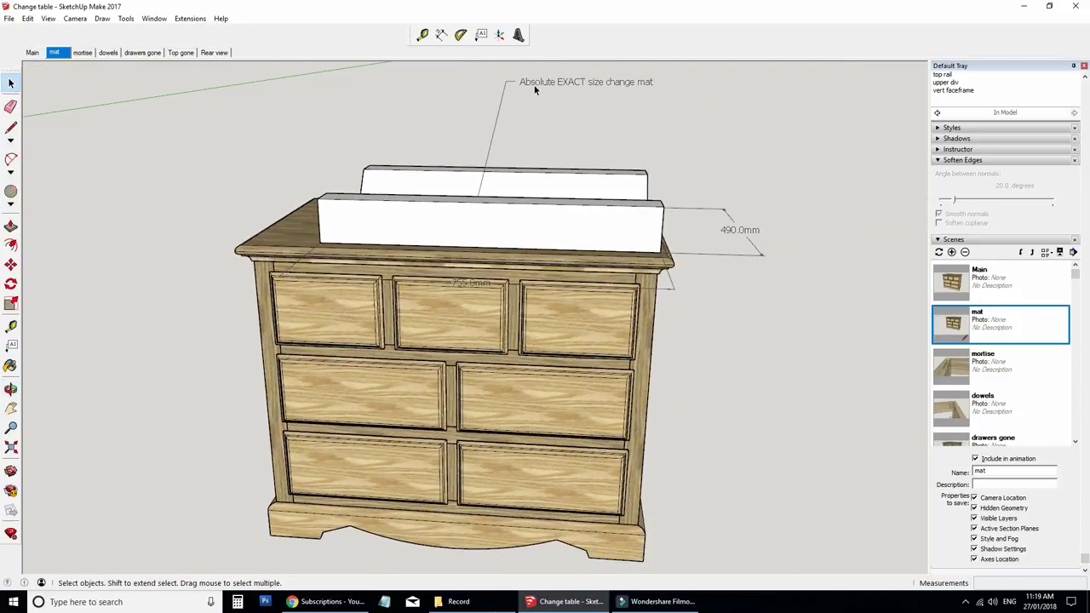
# Select the 755 x 490 mm change mat and inspect it on the chest top.
pyautogui.click(420, 211)
pyautogui.moveTo(428, 234); pyautogui.dragTo(566, 283, button='middle')
pyautogui.scroll(5, 635, 281)
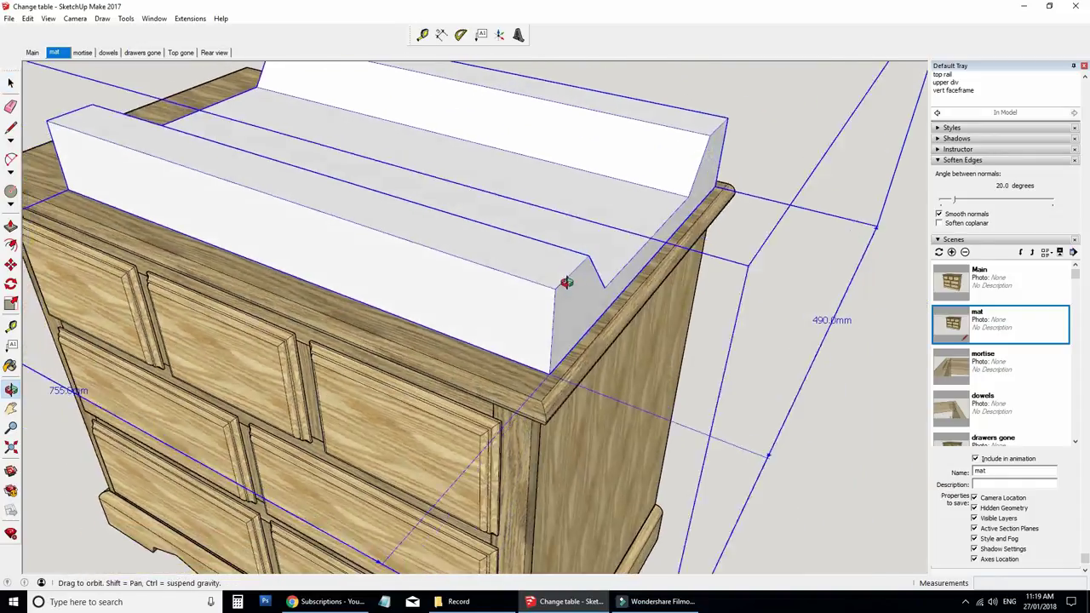
pyautogui.scroll(-4, 545, 289)
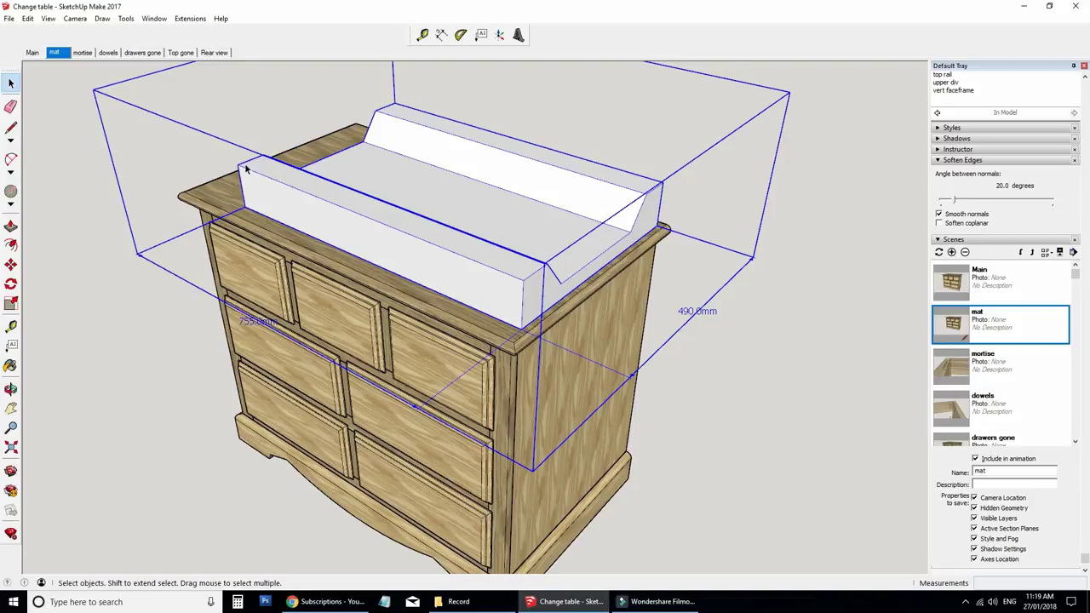
pyautogui.moveTo(442, 270); pyautogui.dragTo(619, 247, button='middle')
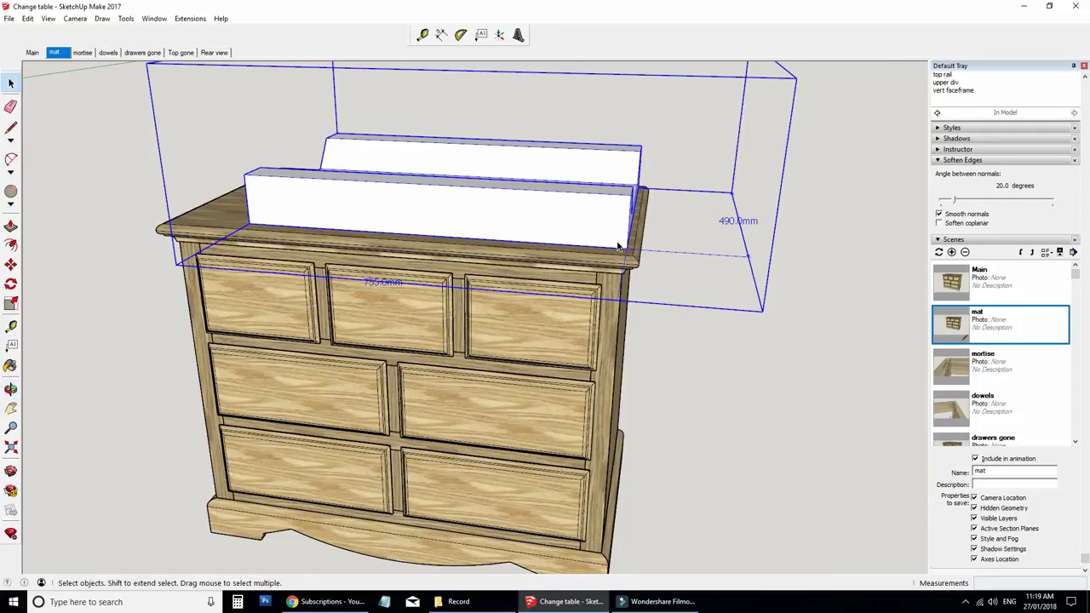
pyautogui.moveTo(409, 242); pyautogui.dragTo(382, 224, button='middle')
pyautogui.scroll(5, 505, 234)
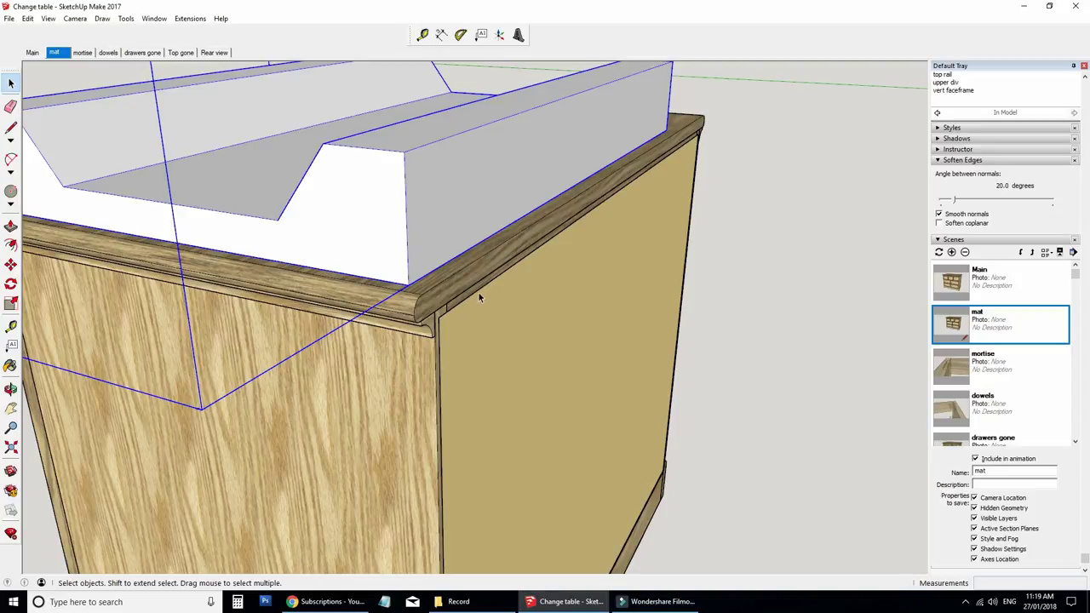
pyautogui.scroll(-4, 286, 249)
pyautogui.moveTo(286, 249); pyautogui.dragTo(541, 207, button='middle')
pyautogui.scroll(-3, 407, 236)
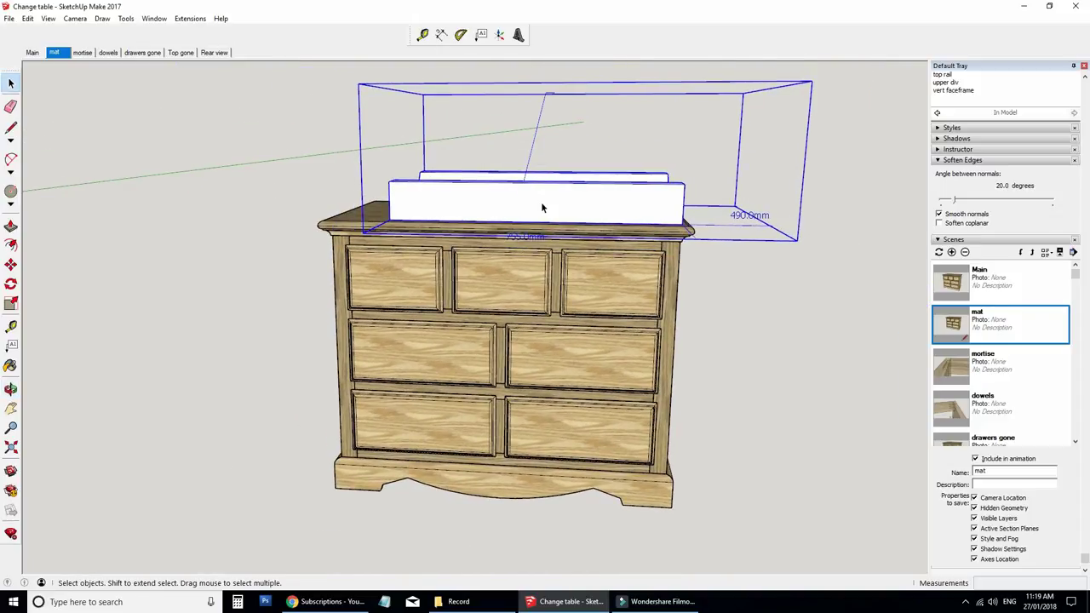
pyautogui.press('m')
pyautogui.click(541, 207)
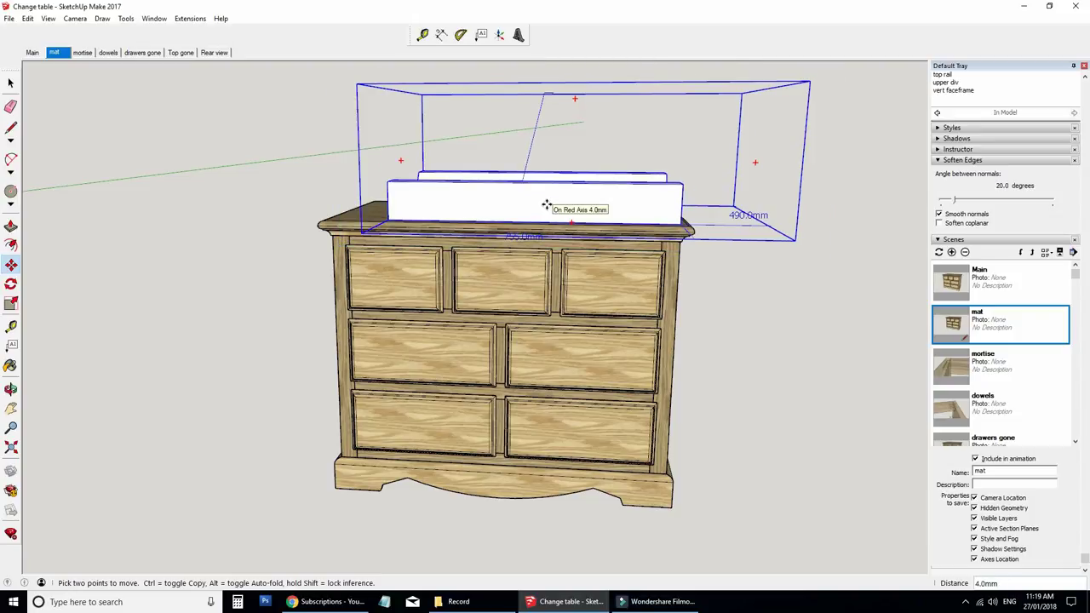
pyautogui.hotkey('ctrl', 'z')
pyautogui.scroll(5, 391, 227)
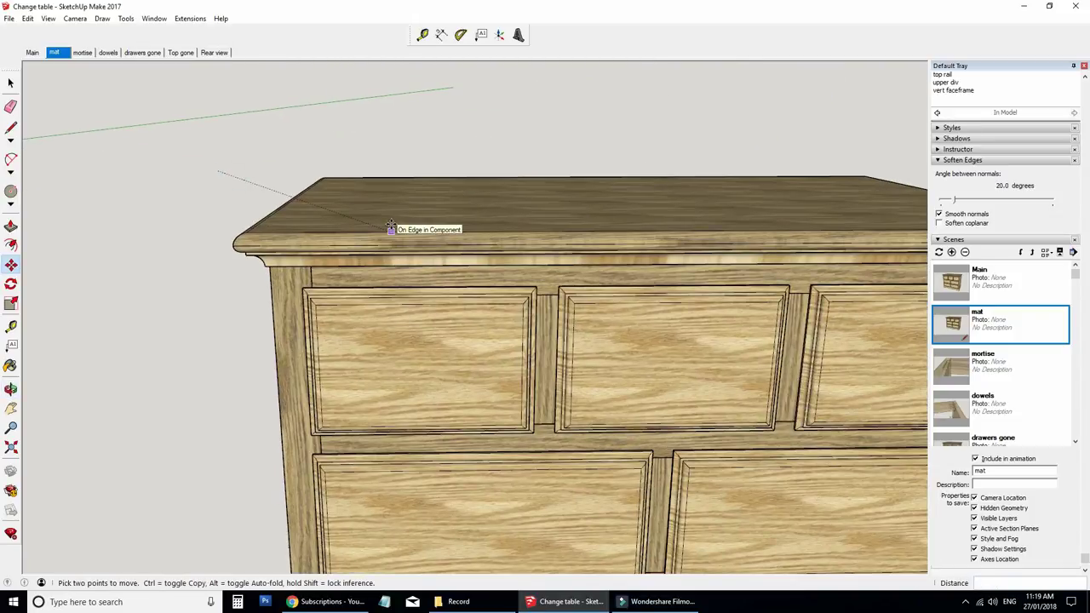
pyautogui.press('space')
pyautogui.scroll(5, 330, 202)
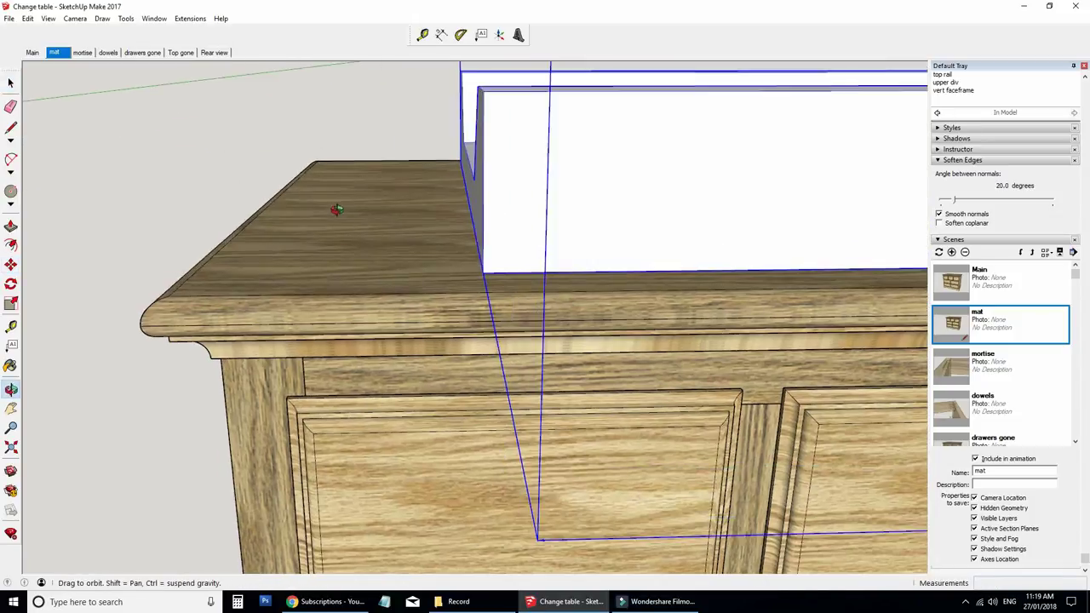
pyautogui.click(236, 155)
pyautogui.scroll(2, 377, 213)
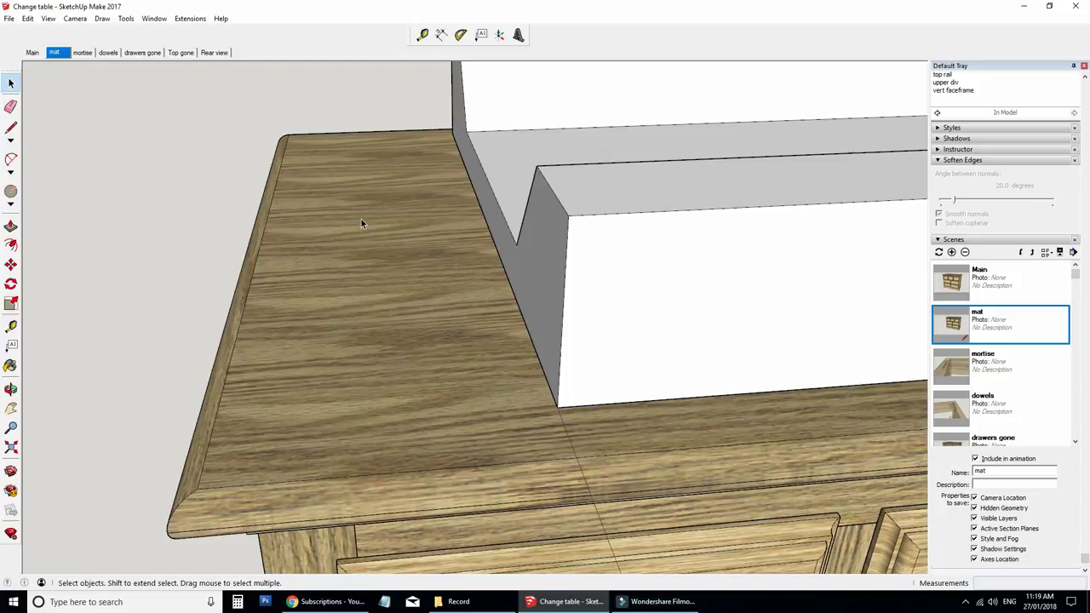
pyautogui.scroll(-10, 360, 228)
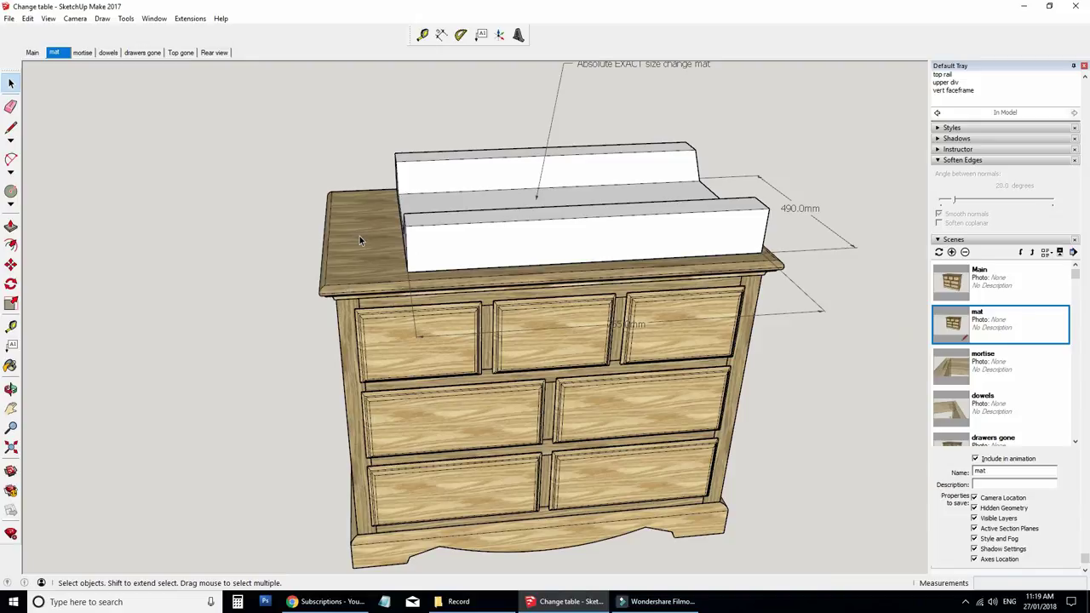
pyautogui.moveTo(848, 310); pyautogui.dragTo(554, 255, button='middle')
pyautogui.moveTo(728, 298); pyautogui.dragTo(534, 297, button='middle')
pyautogui.scroll(-3, 447, 353)
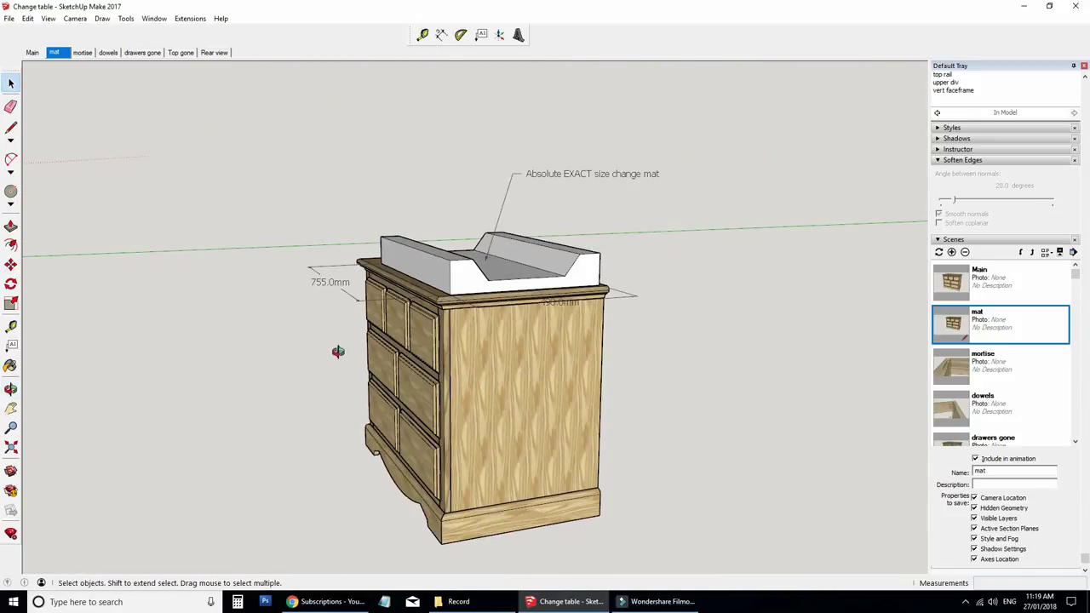
pyautogui.moveTo(338, 351); pyautogui.dragTo(477, 332, button='middle')
pyautogui.scroll(-3, 303, 329)
pyautogui.moveTo(304, 331); pyautogui.dragTo(536, 308, button='middle')
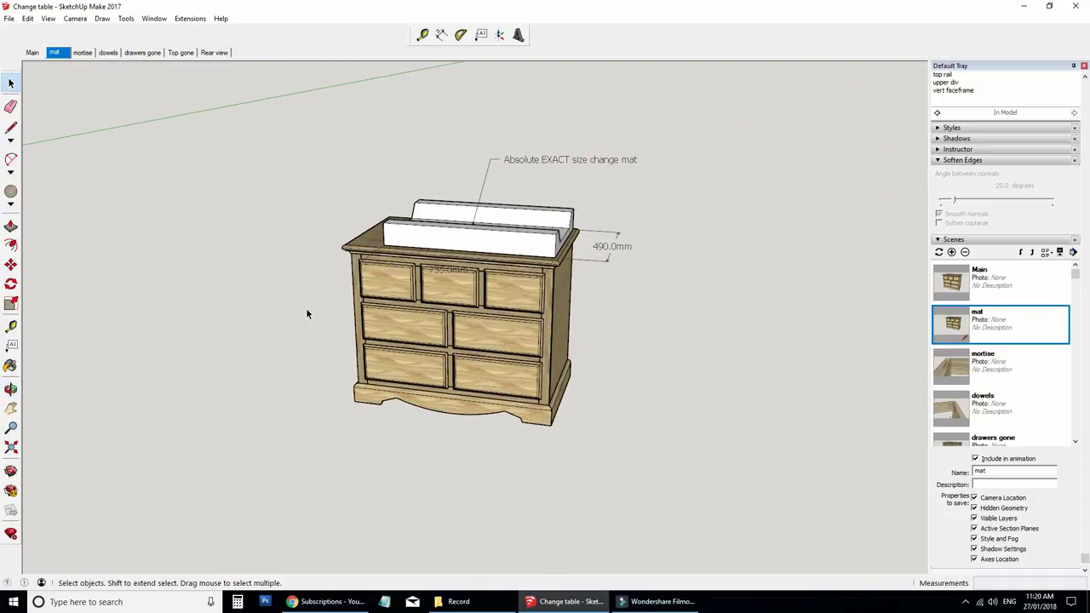
pyautogui.moveTo(302, 309); pyautogui.dragTo(639, 293, button='middle')
pyautogui.moveTo(745, 304); pyautogui.dragTo(448, 260, button='middle')
# Hide the change mat and the drawer fronts.
pyautogui.rightClick(448, 261)
pyautogui.click(483, 296)
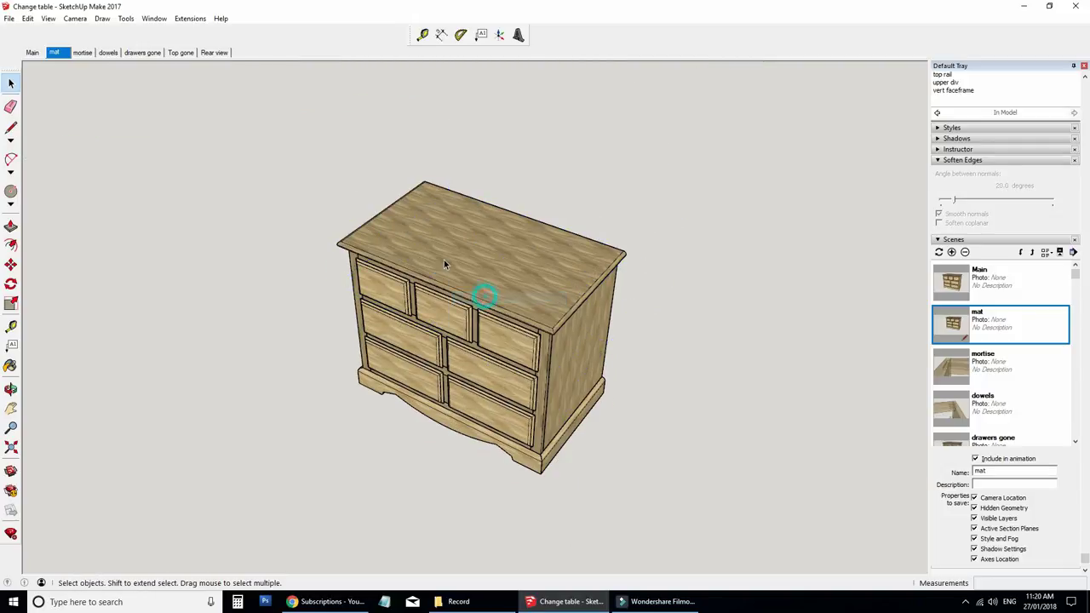
pyautogui.click(444, 259)
pyautogui.rightClick(463, 318)
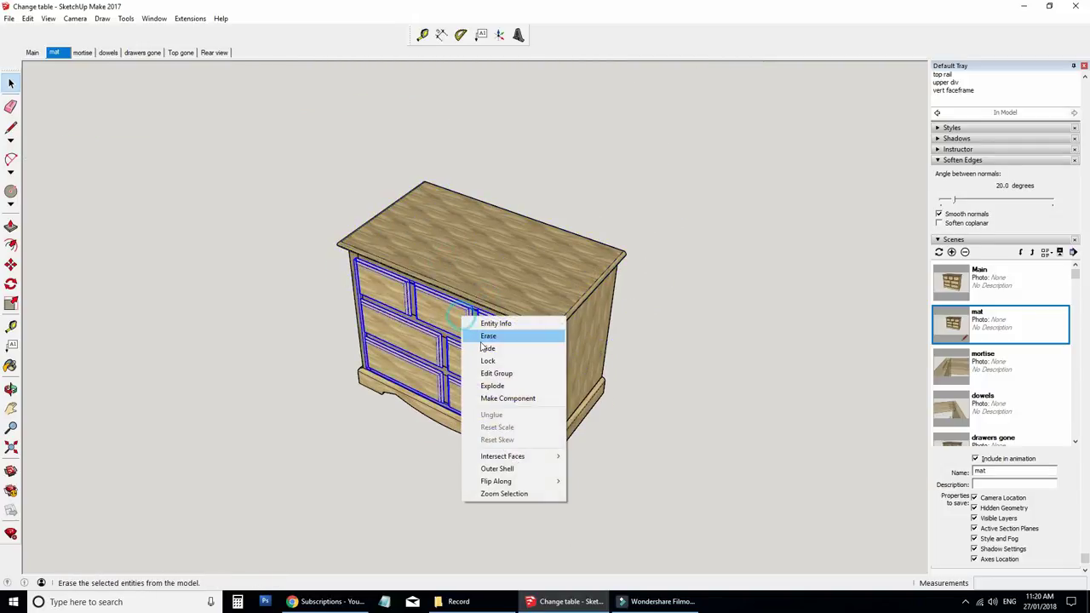
pyautogui.click(486, 348)
pyautogui.scroll(5, 494, 311)
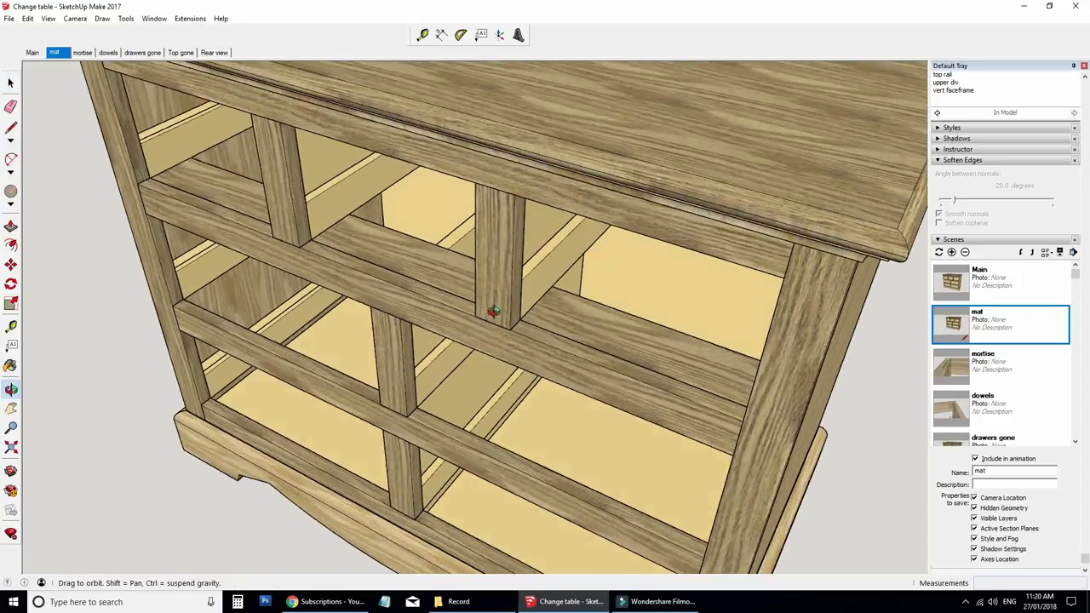
pyautogui.scroll(-5, 494, 311)
pyautogui.moveTo(511, 188); pyautogui.dragTo(518, 138, button='middle')
# Orbit to the chest's back and hide the back panel.
pyautogui.click(520, 121)
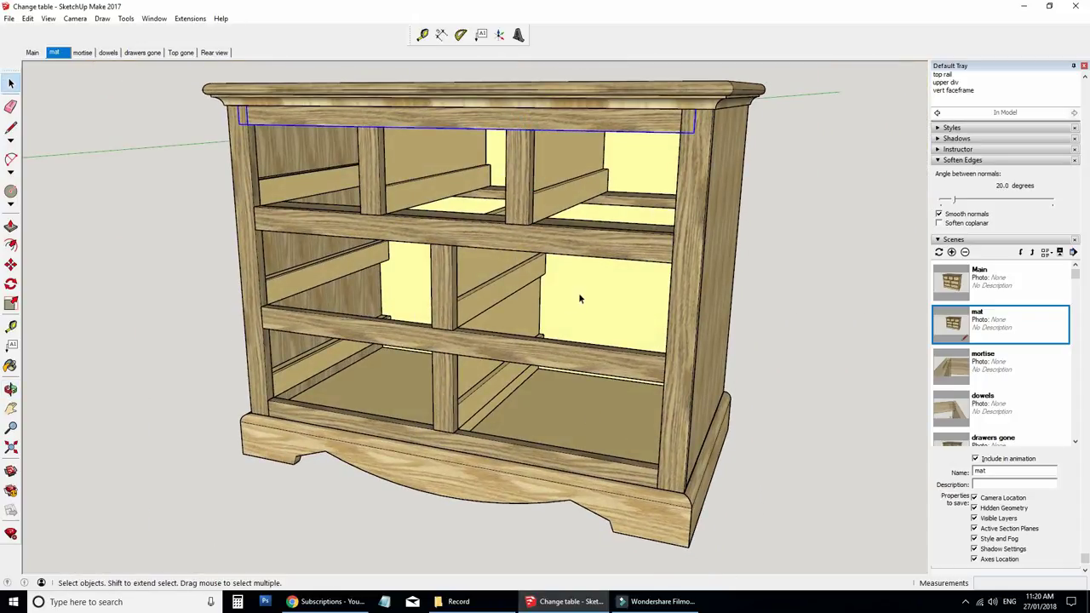
pyautogui.moveTo(578, 298); pyautogui.dragTo(483, 232, button='middle')
pyautogui.click(483, 233)
pyautogui.rightClick(485, 227)
pyautogui.click(521, 261)
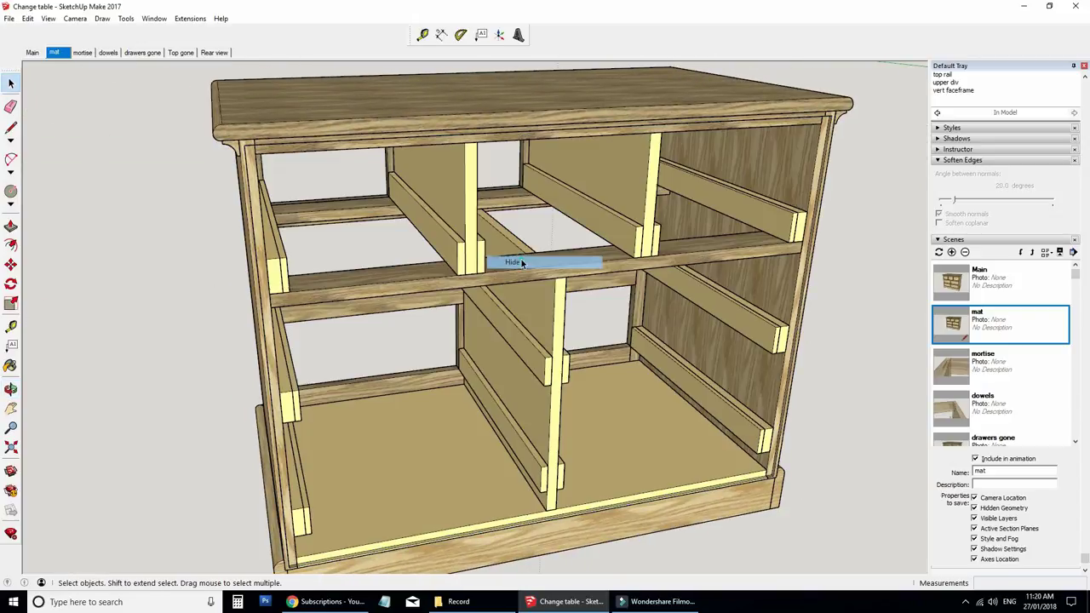
# Inspect the middle and bottom front rails and the tabletop from several angles.
pyautogui.click(379, 274)
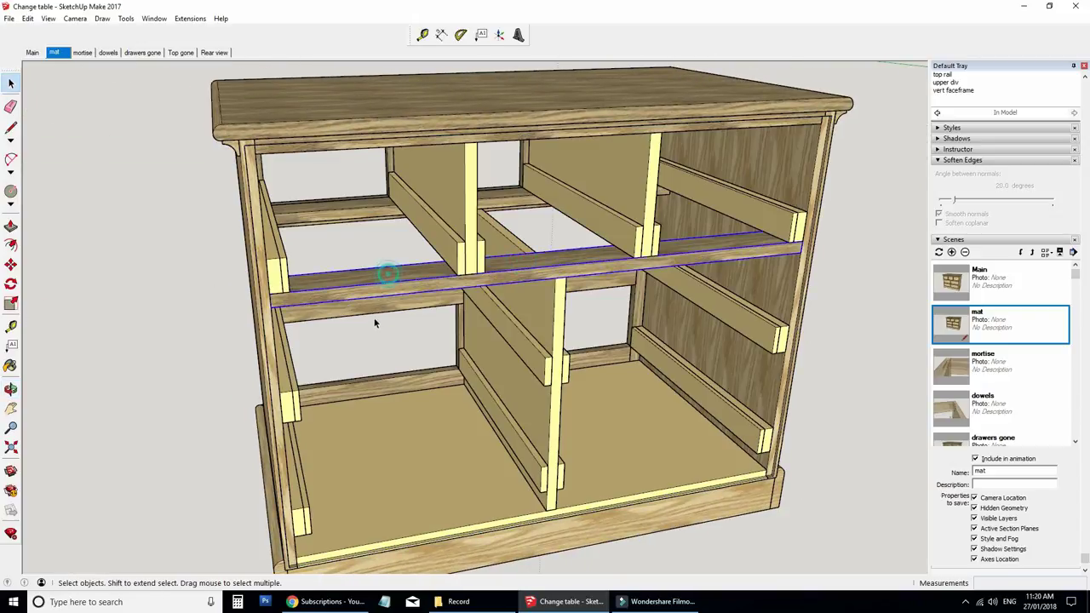
pyautogui.click(415, 552)
pyautogui.moveTo(361, 454); pyautogui.dragTo(389, 348, button='middle')
pyautogui.moveTo(333, 291); pyautogui.dragTo(492, 345, button='middle')
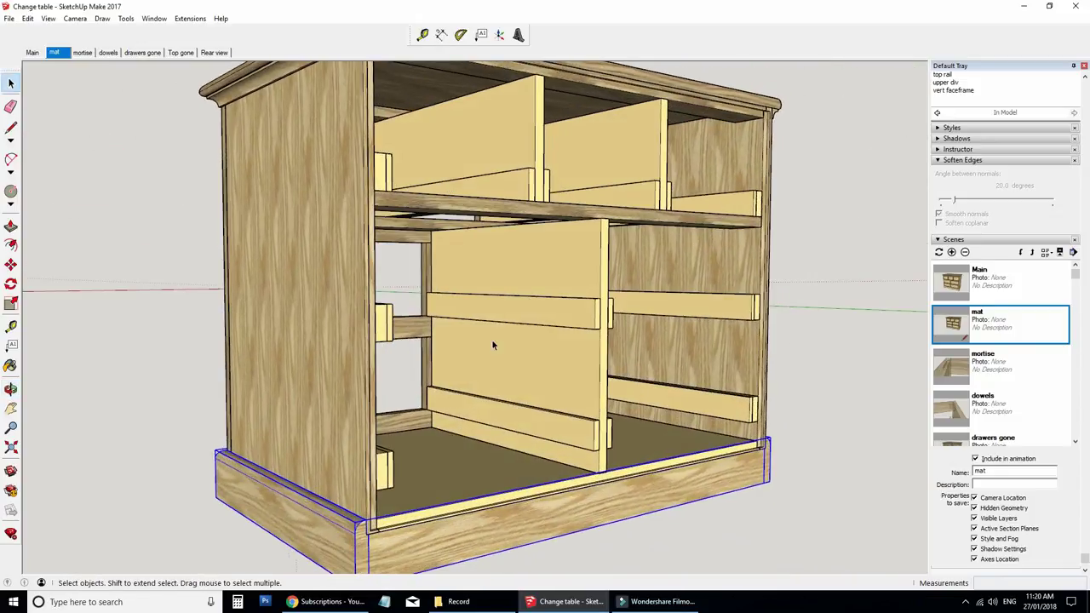
pyautogui.moveTo(475, 522); pyautogui.dragTo(326, 307, button='middle')
pyautogui.click(424, 271)
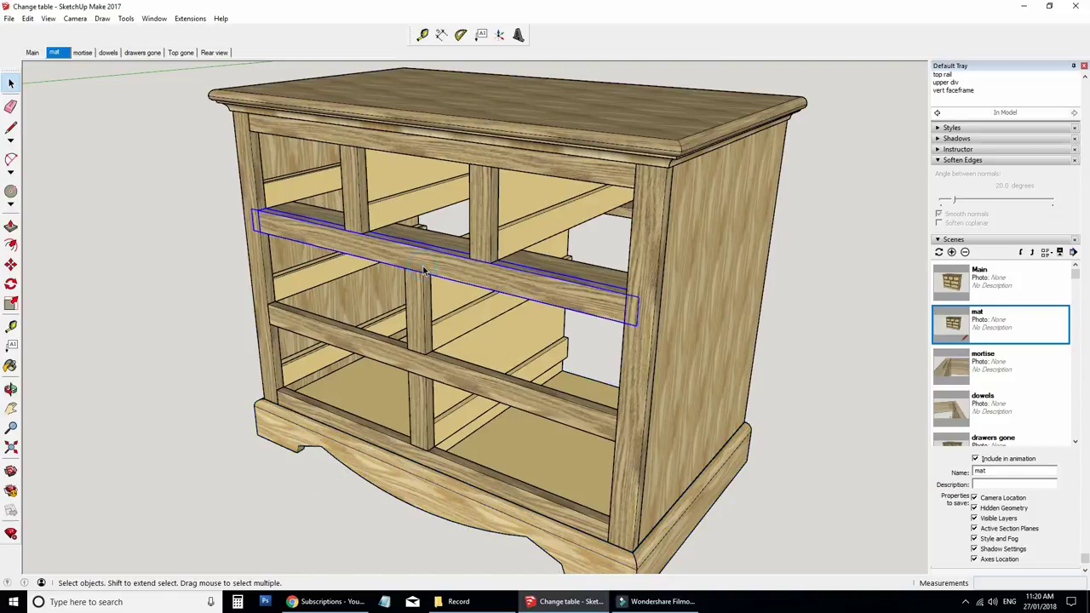
pyautogui.click(503, 111)
pyautogui.scroll(-2, 606, 325)
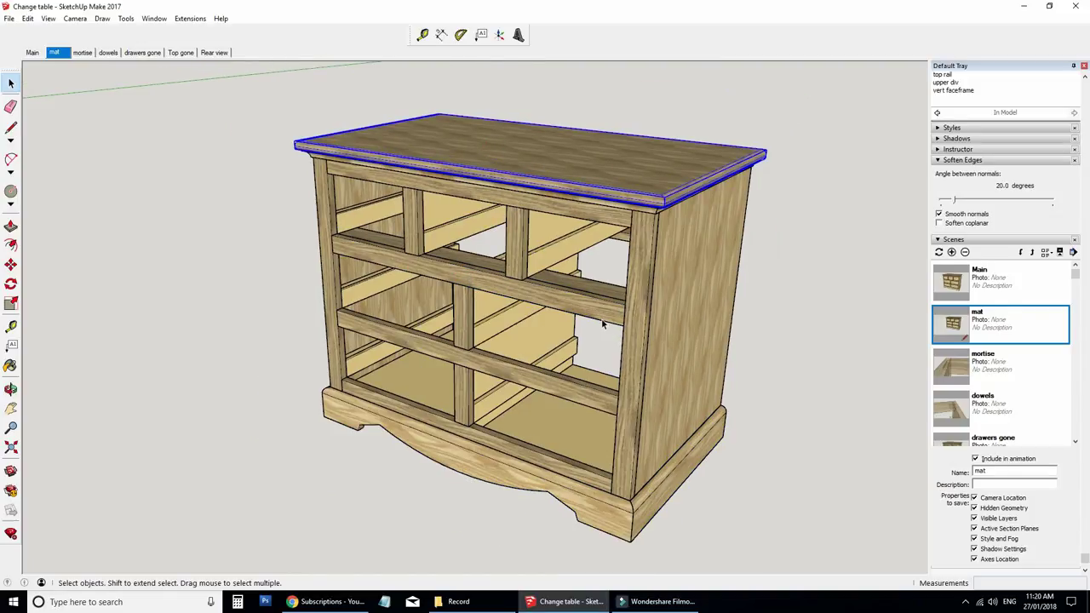